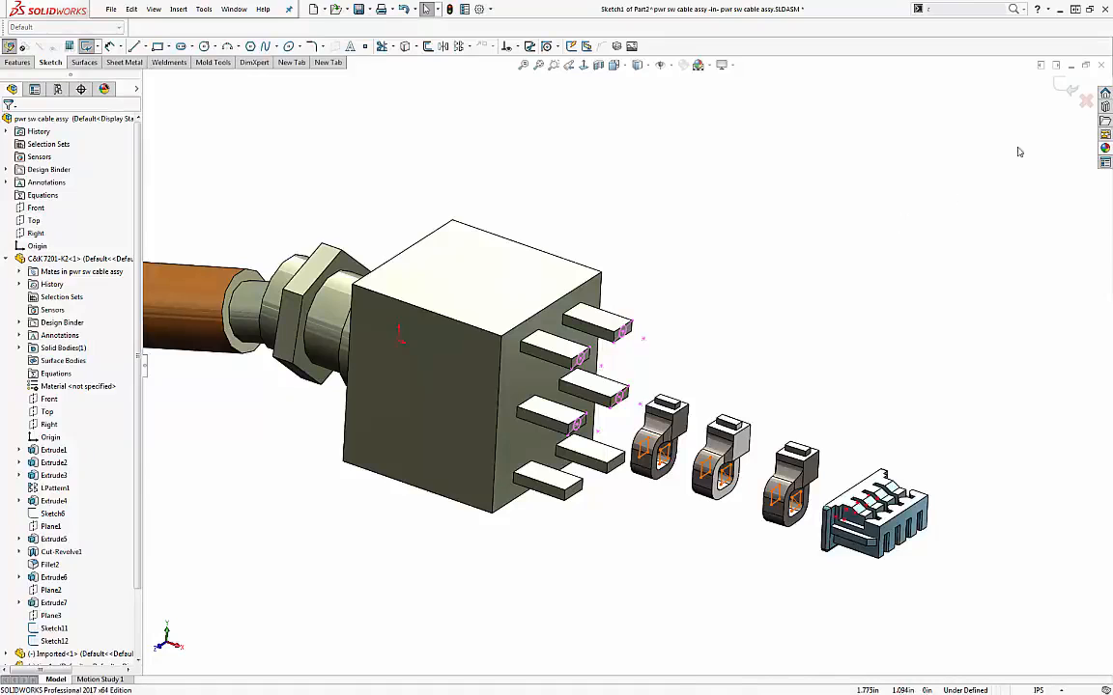
# Step: Discard the changes to the open 2D sketch and start a 3D sketch in the part
pyautogui.click(1086, 104)
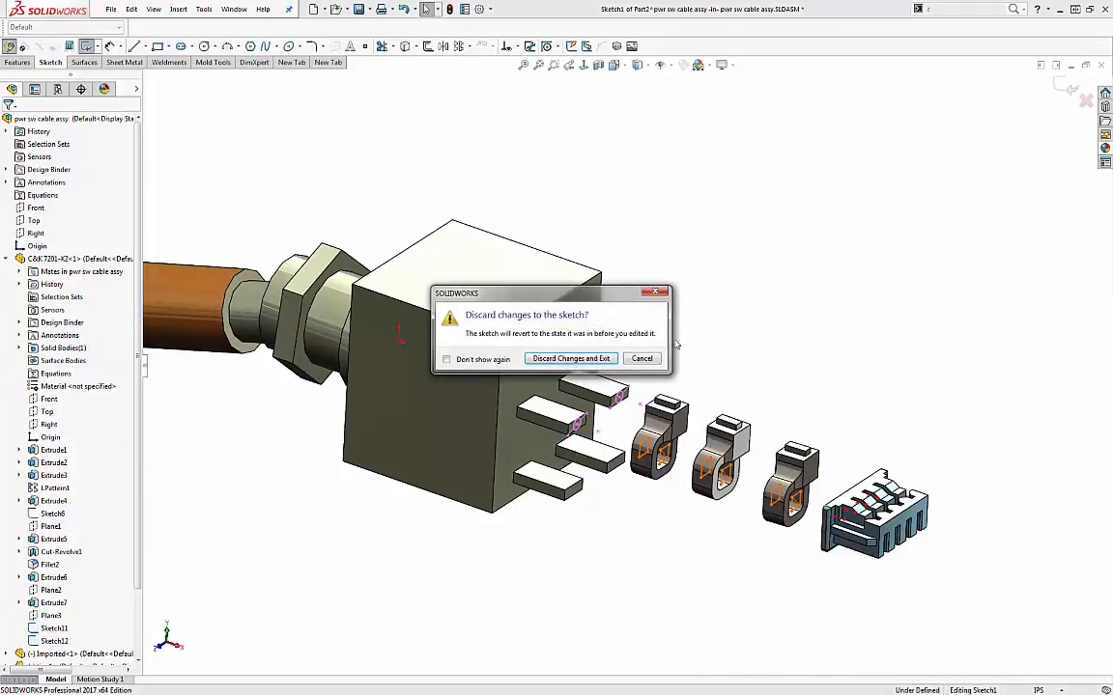
pyautogui.press('Return')
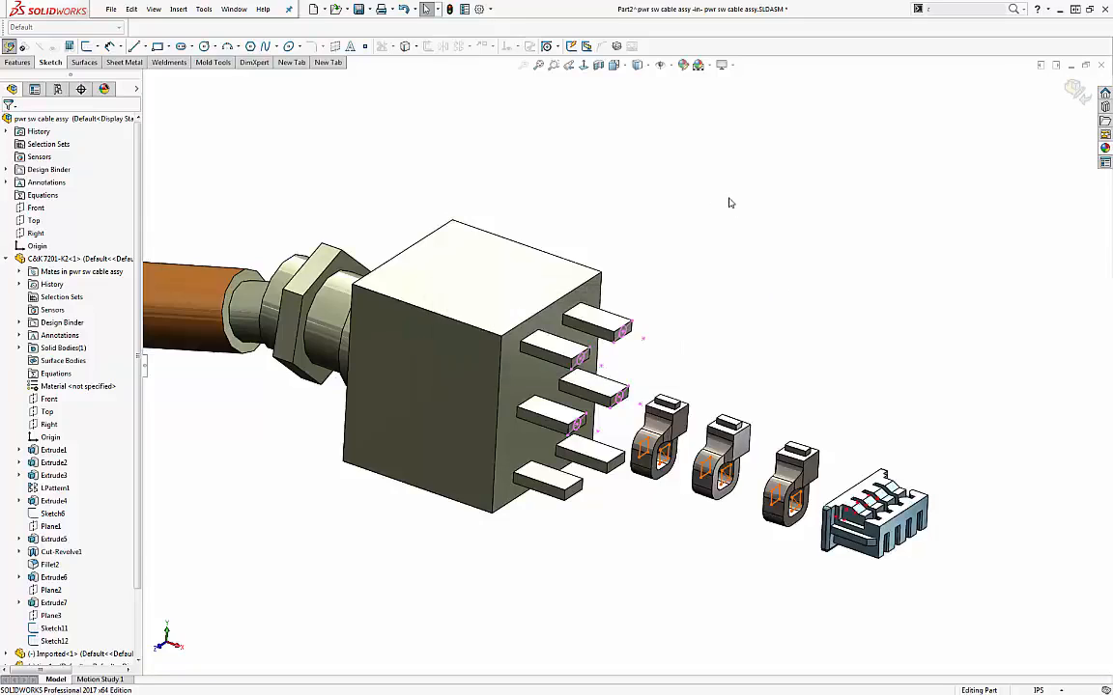
pyautogui.click(179, 8)
pyautogui.click(220, 315)
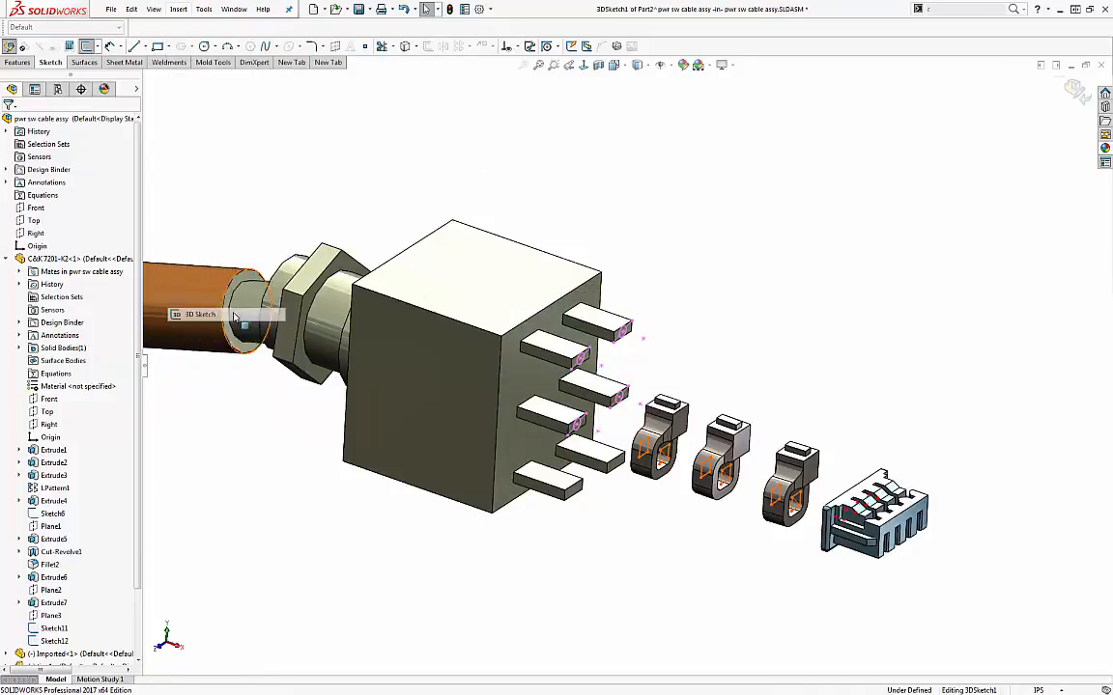
# Step: Draw a spline from the uppermost rear terminal's circle centre through its offset point and the three clips to the points in the connector's far slot
pyautogui.click(264, 47)
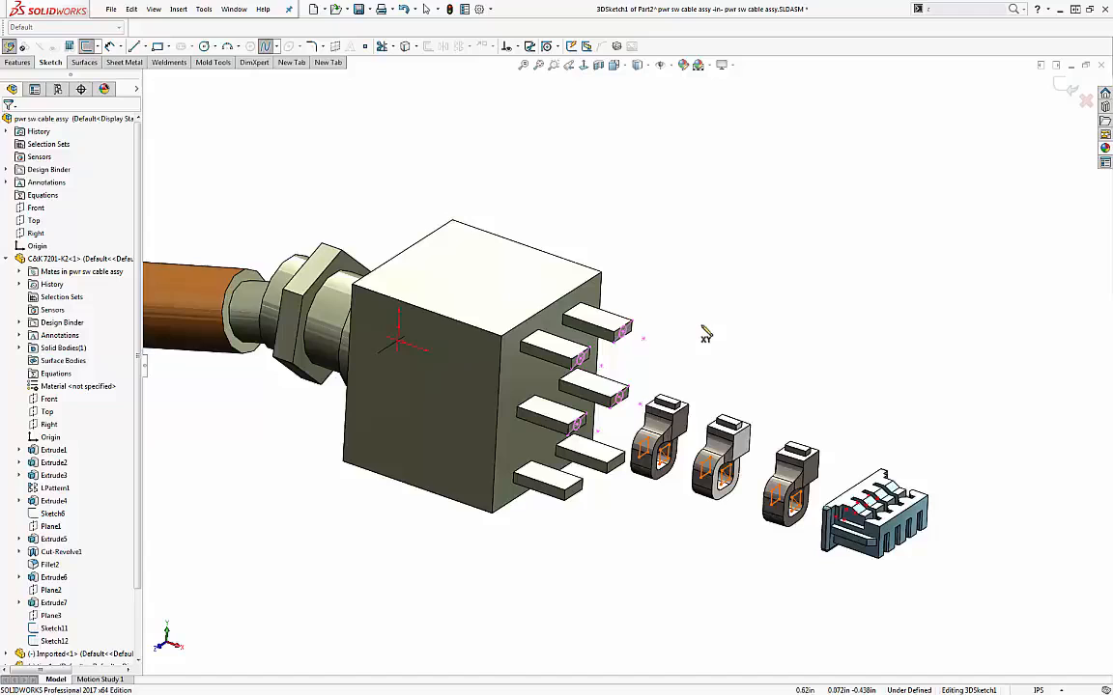
pyautogui.scroll(-3, 714, 405)
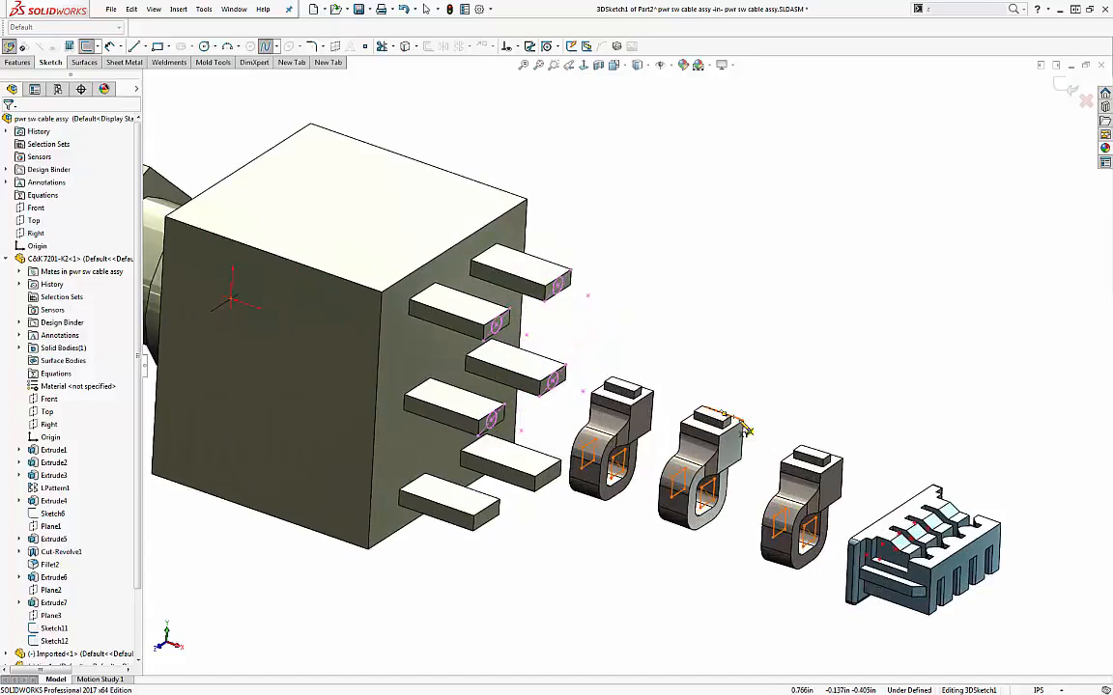
pyautogui.scroll(-2, 747, 429)
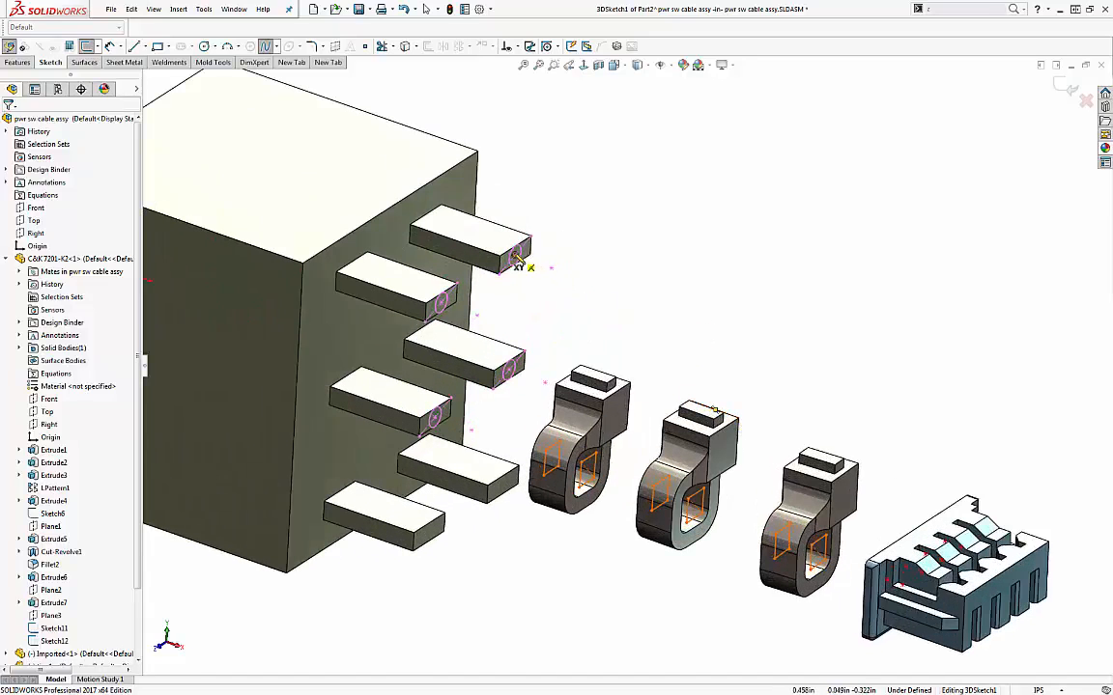
pyautogui.click(516, 255)
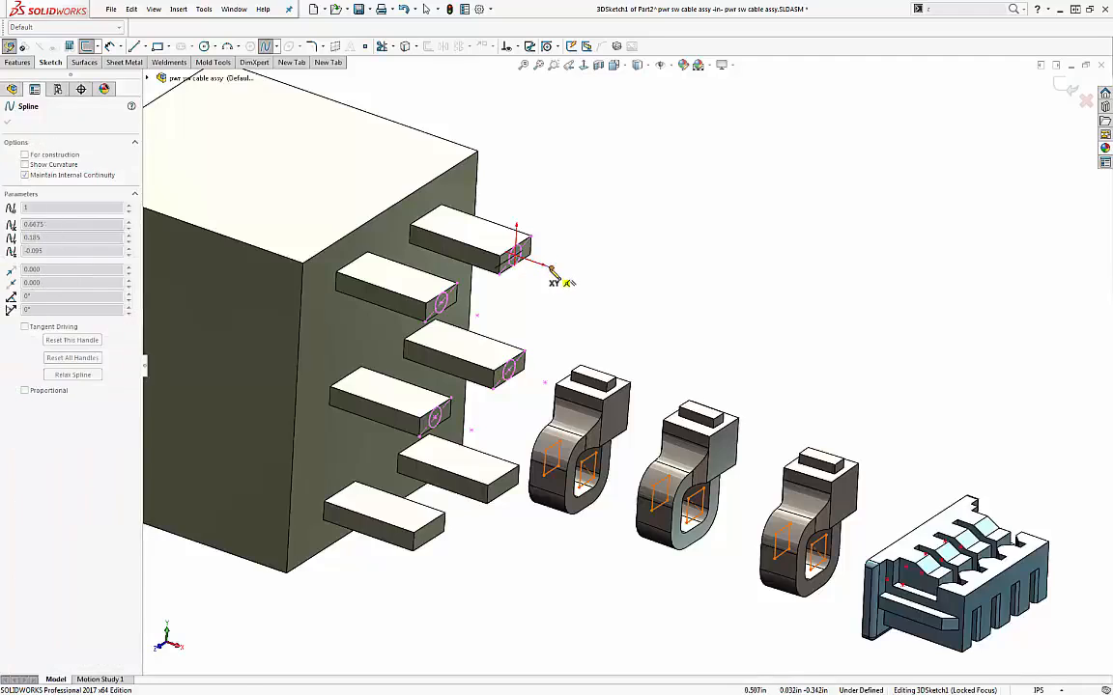
pyautogui.click(552, 269)
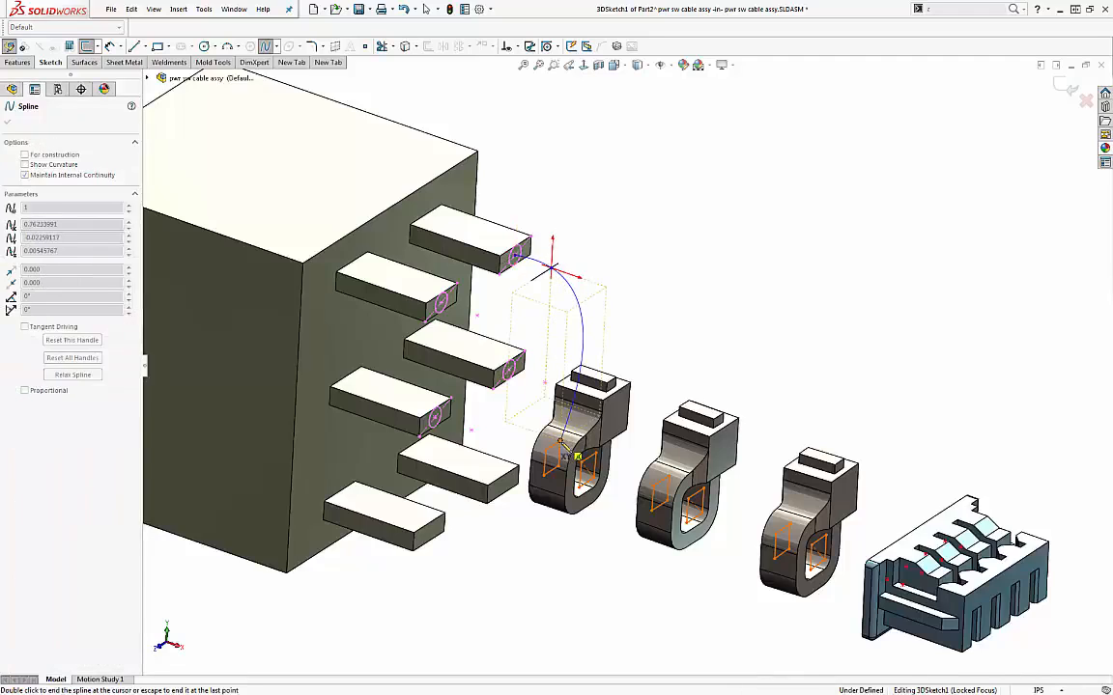
pyautogui.click(560, 440)
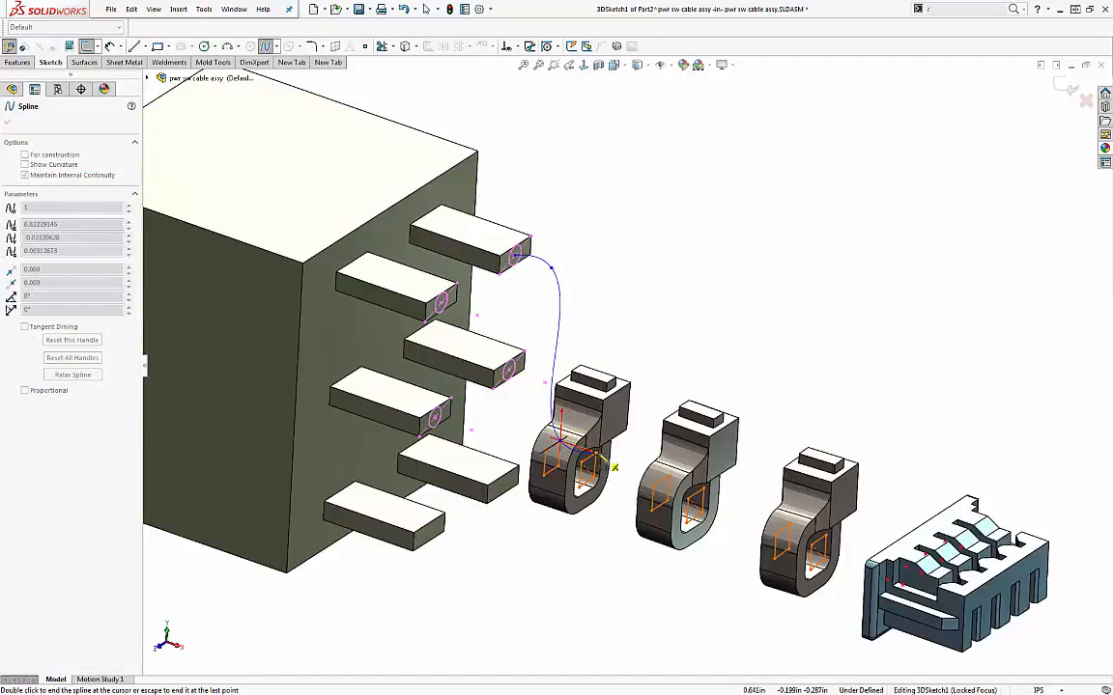
pyautogui.click(669, 474)
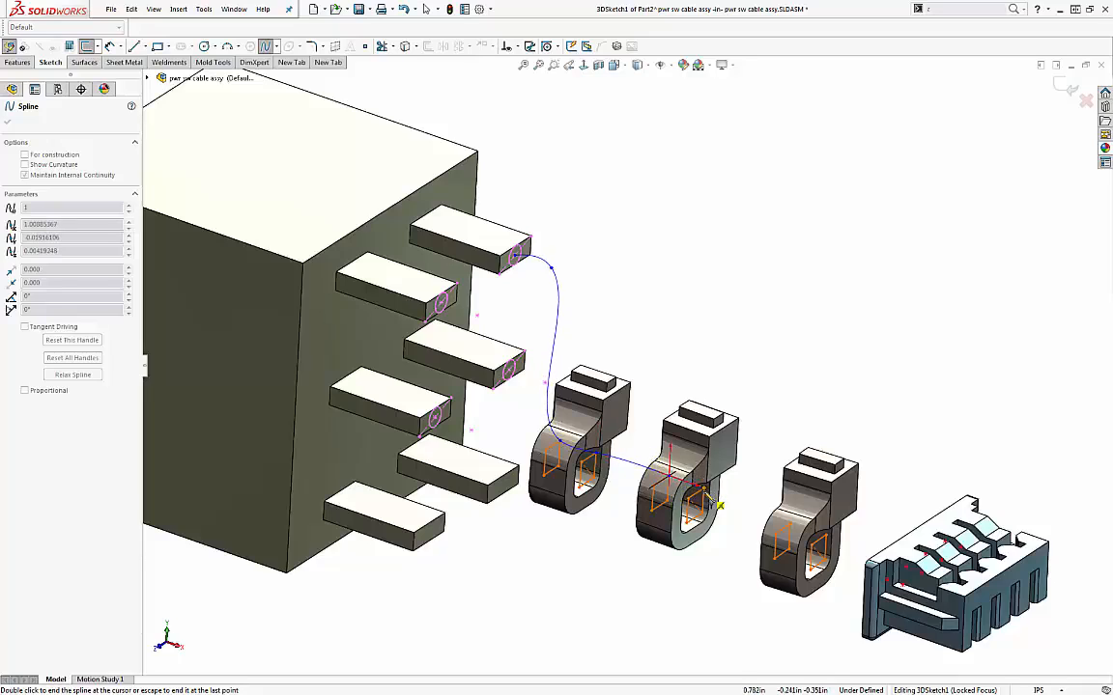
pyautogui.click(790, 522)
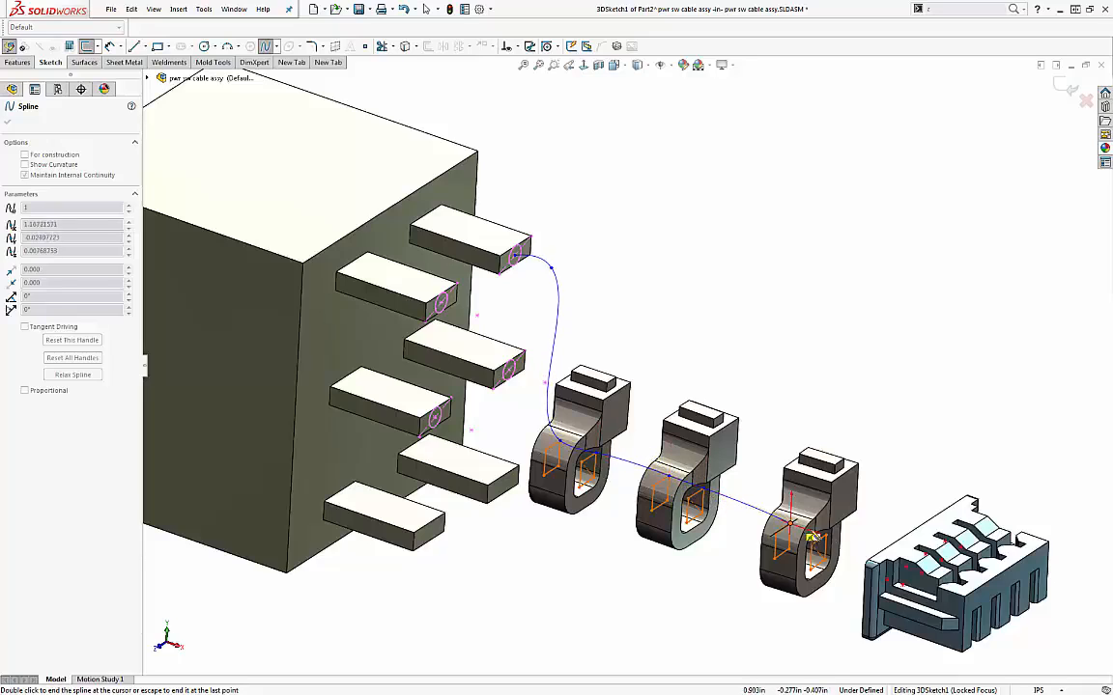
pyautogui.click(825, 536)
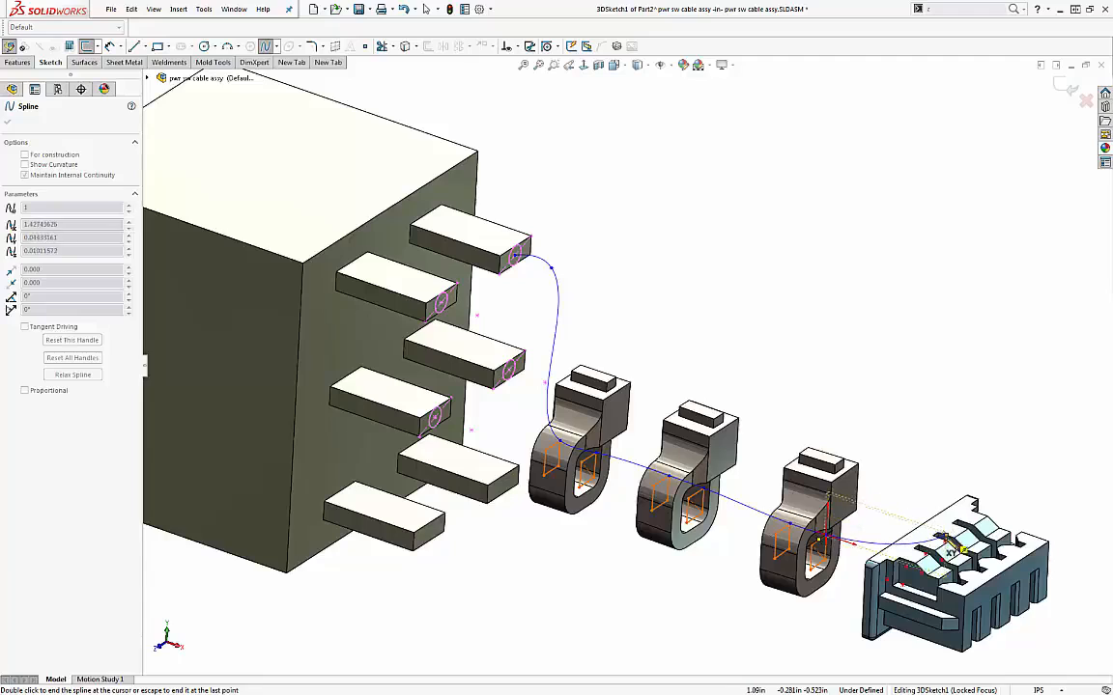
pyautogui.click(946, 541)
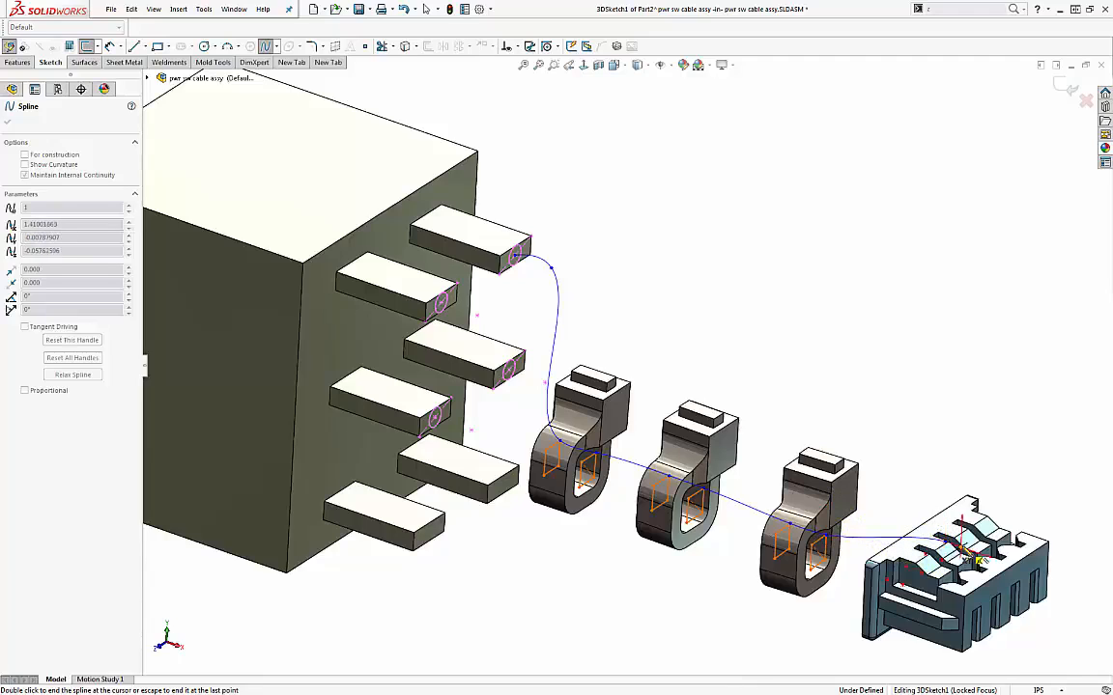
pyautogui.press('Escape')
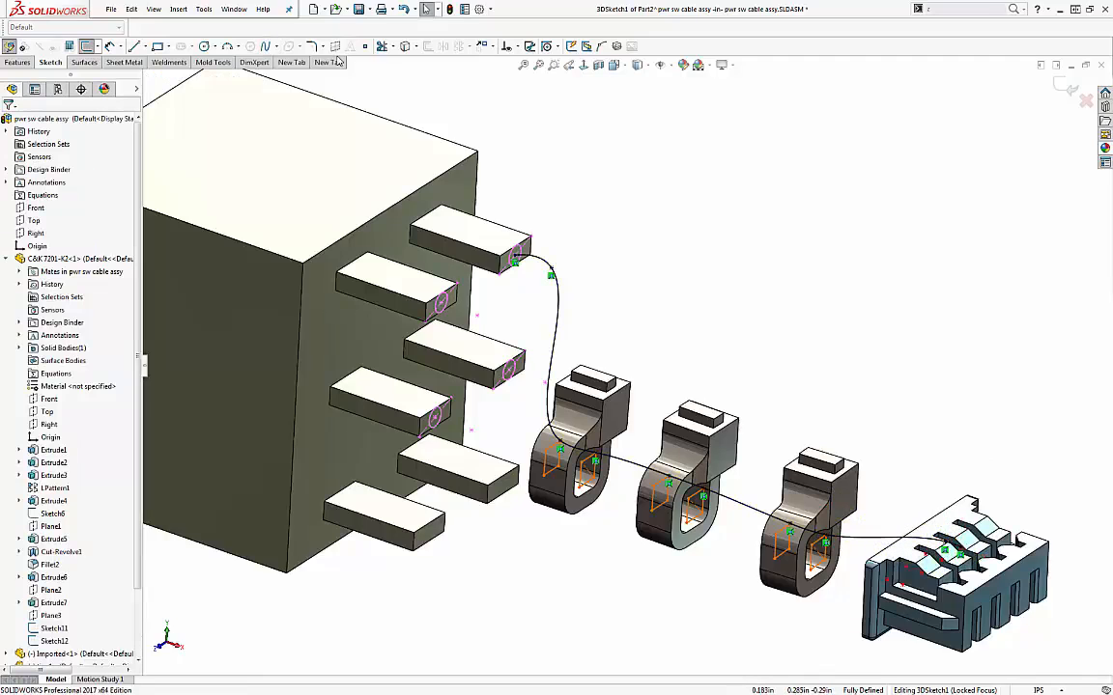
# Step: Draw a second spline from the adjacent front terminal's circle centre through the three clips to the connector's nearest slot, and exit the 3D sketch
pyautogui.click(266, 46)
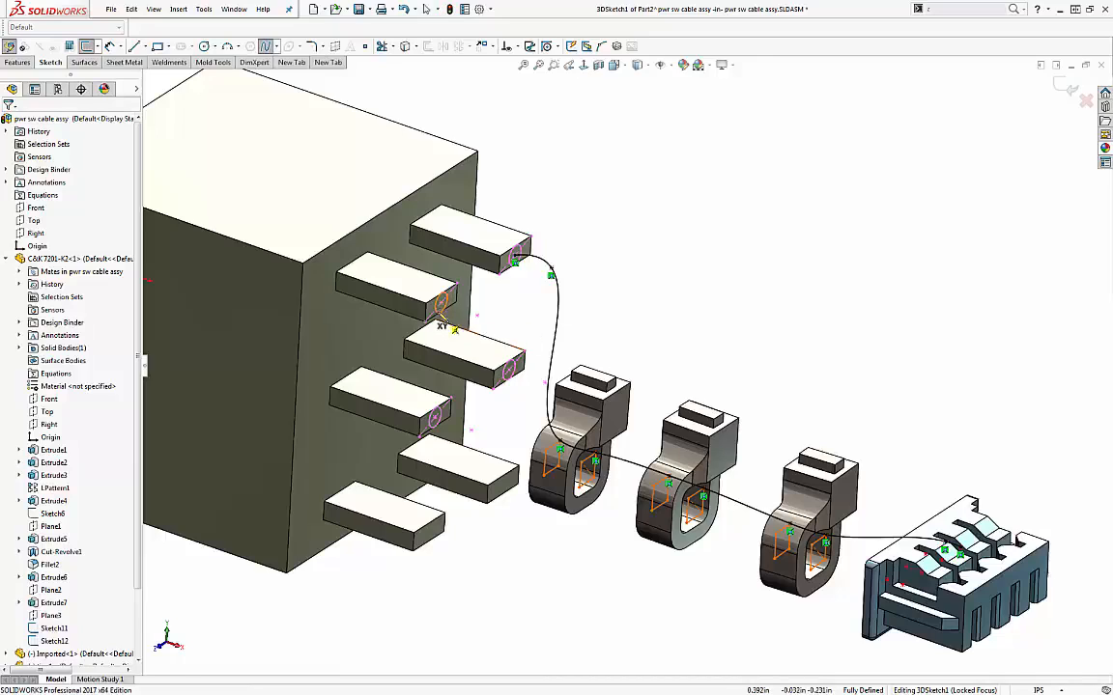
pyautogui.click(442, 302)
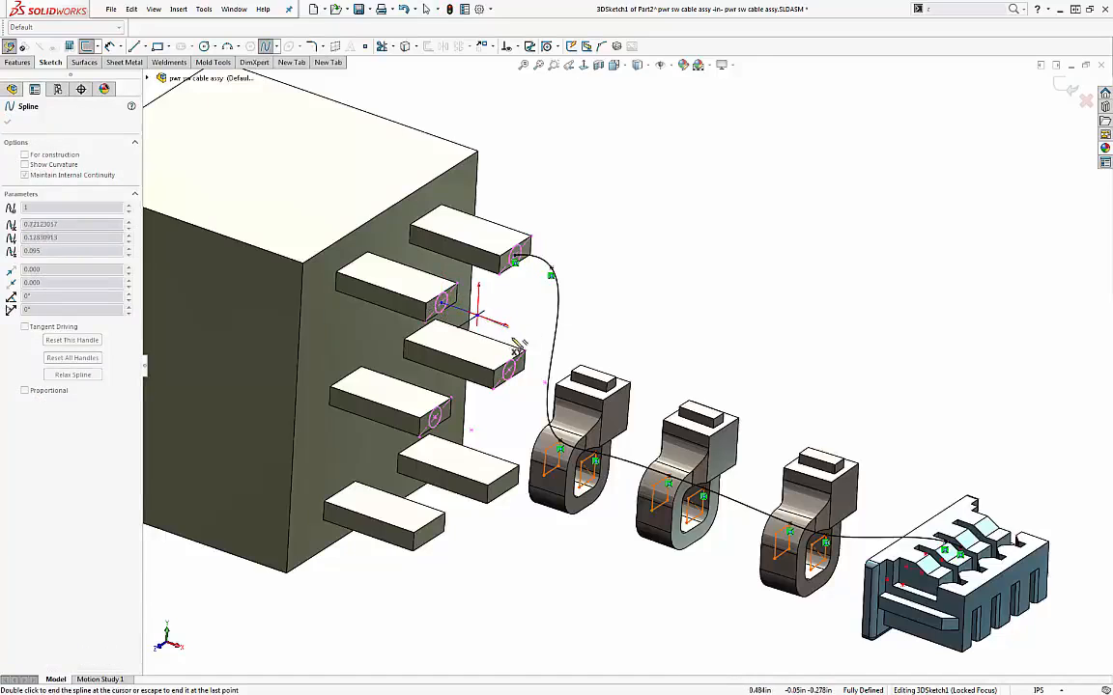
pyautogui.click(546, 450)
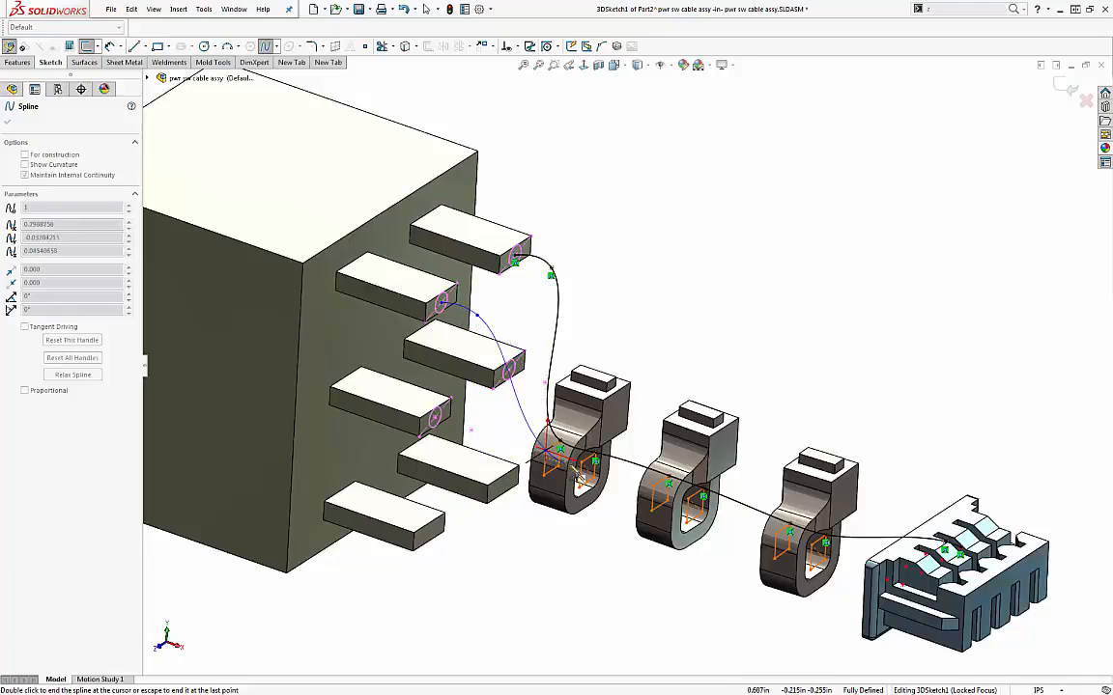
pyautogui.click(581, 462)
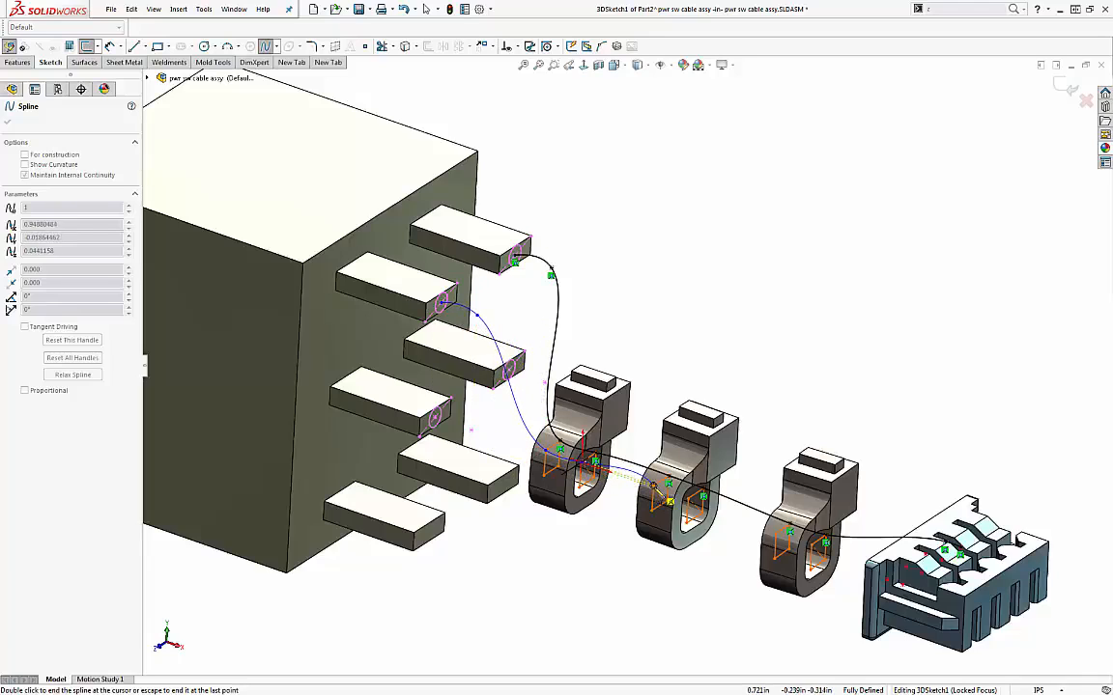
pyautogui.click(653, 485)
pyautogui.click(688, 500)
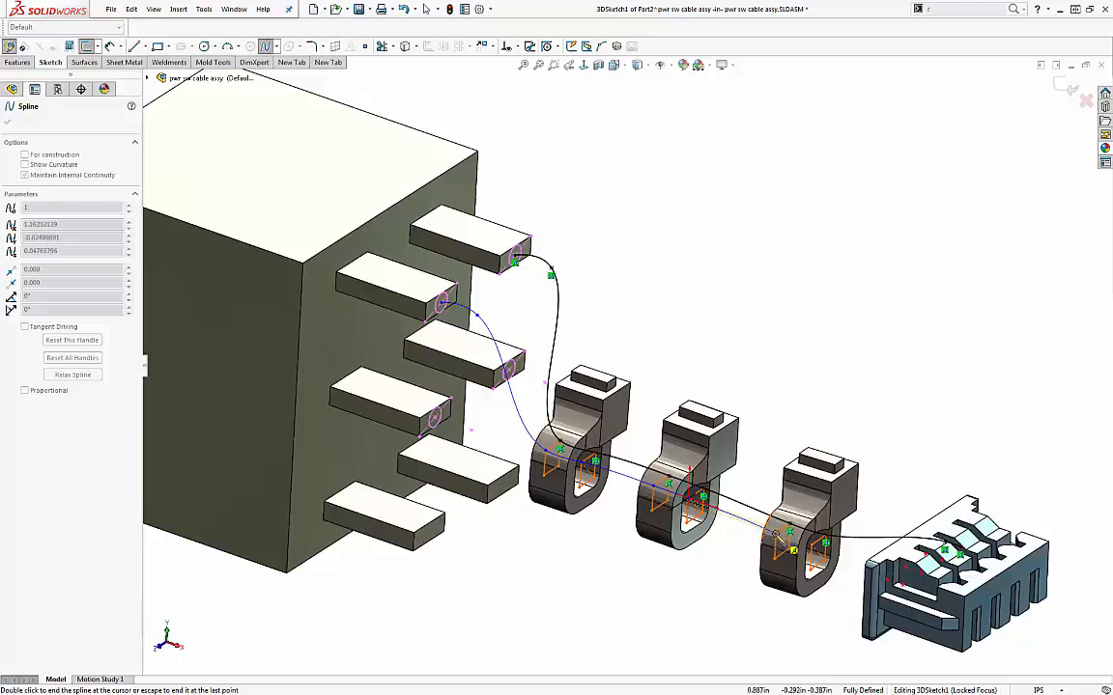
pyautogui.click(778, 531)
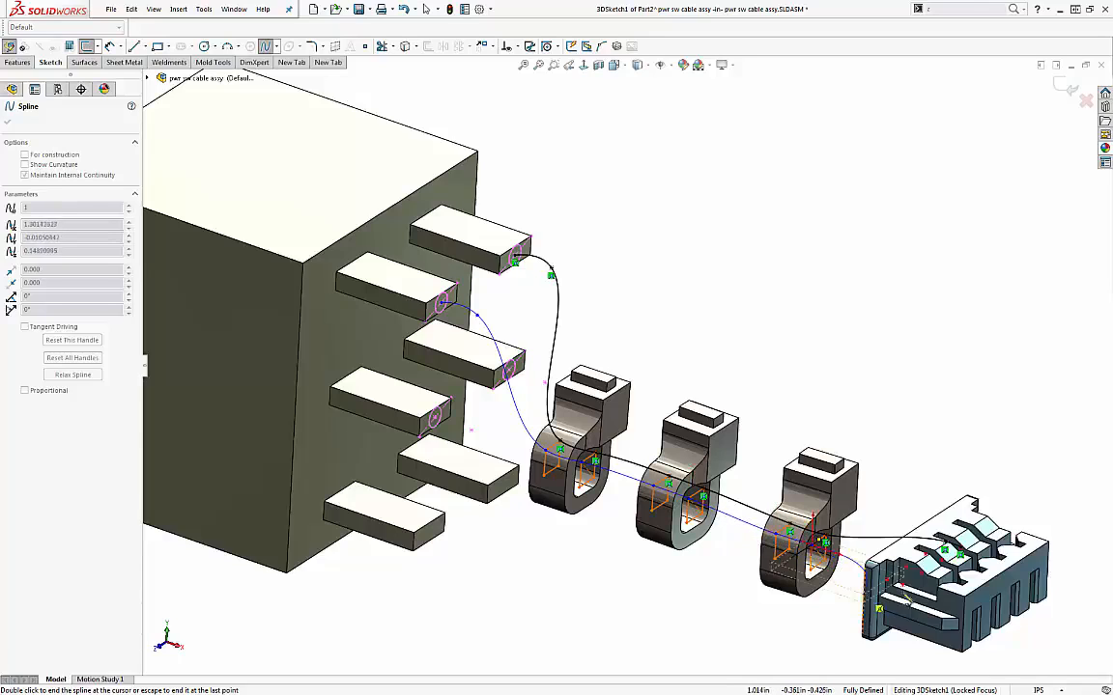
pyautogui.click(823, 543)
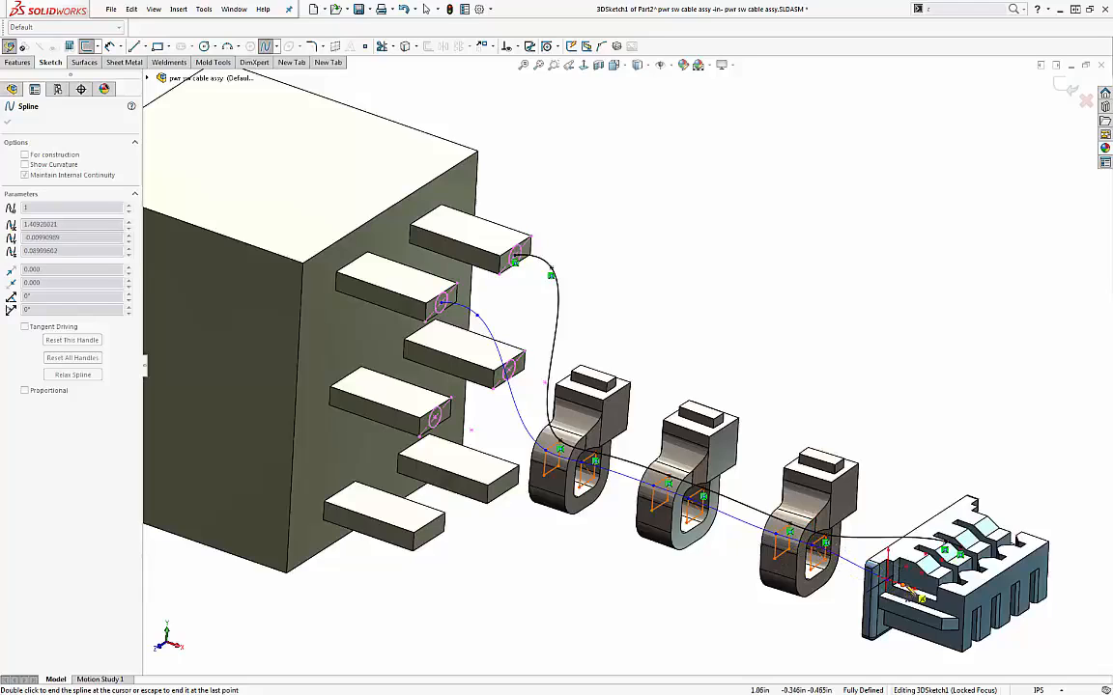
pyautogui.doubleClick(903, 589)
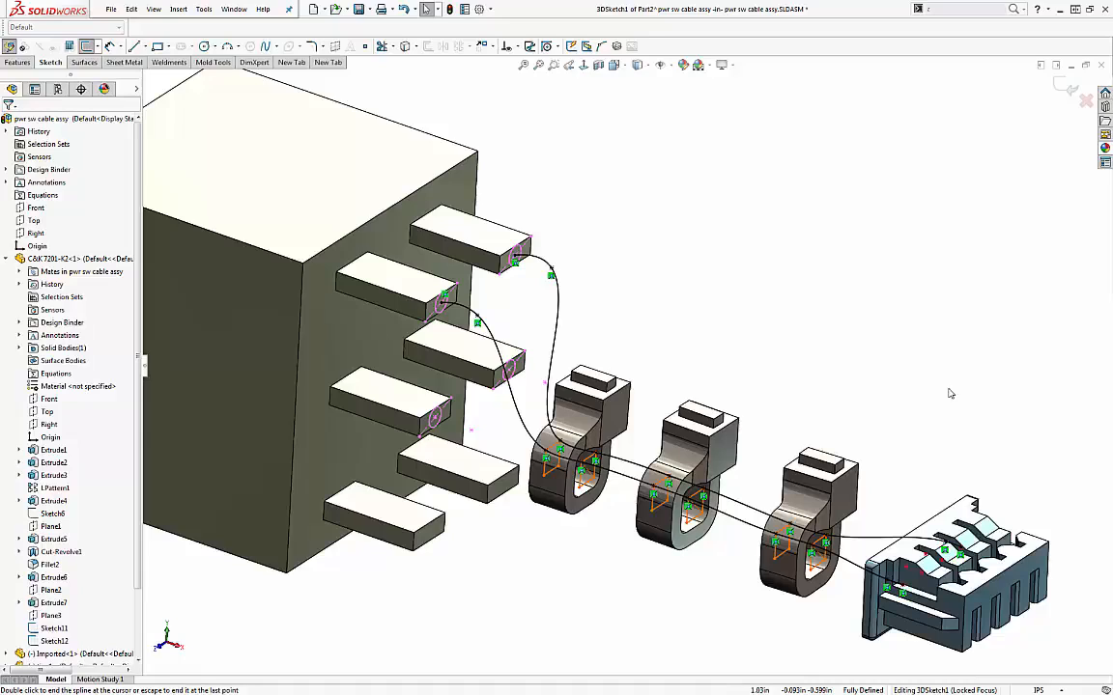
pyautogui.click(1065, 88)
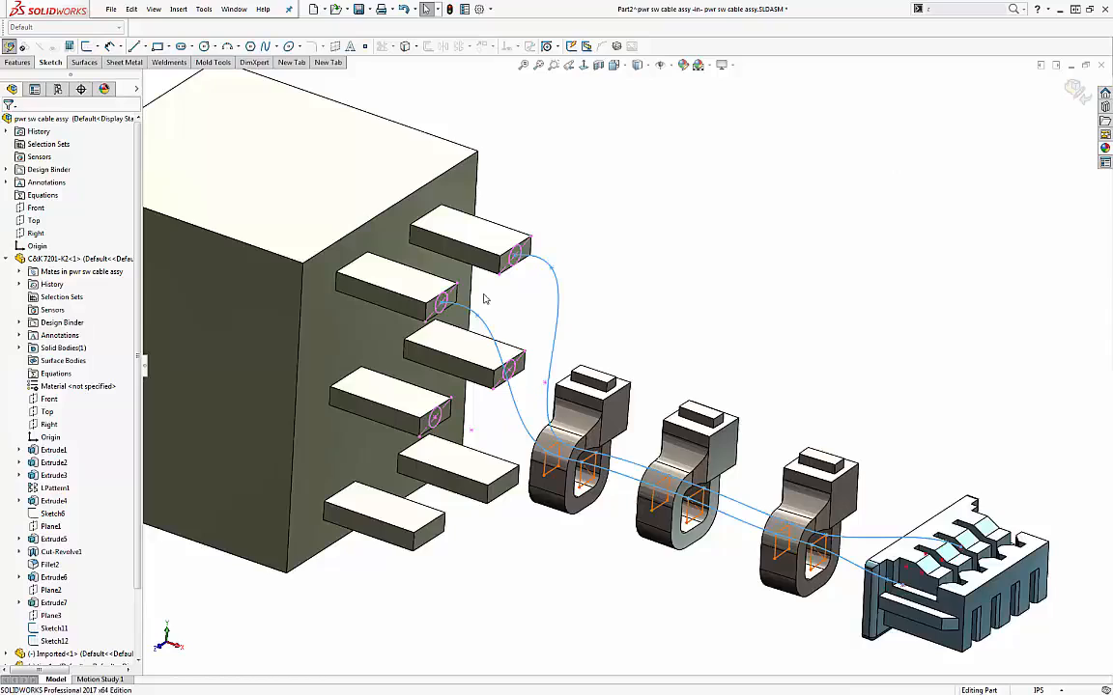
# Step: Sketch on the uppermost rear terminal's end face, convert the circles at the starts of both splines into sketch entities, and exit the sketch
pyautogui.scroll(-5, 482, 298)
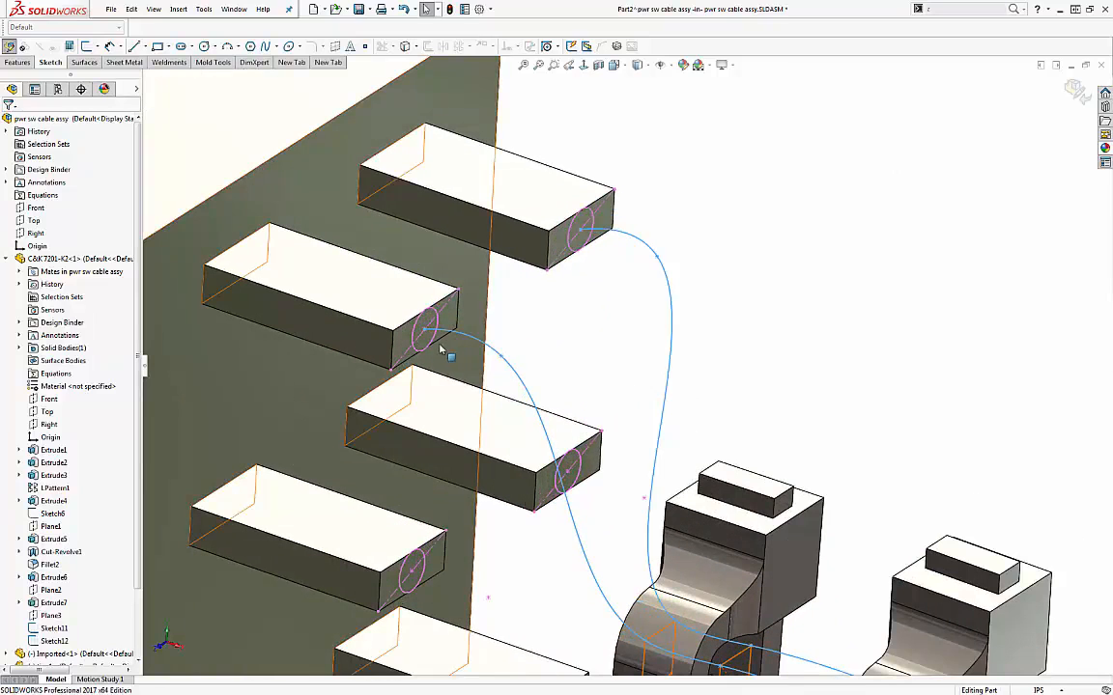
pyautogui.click(584, 232)
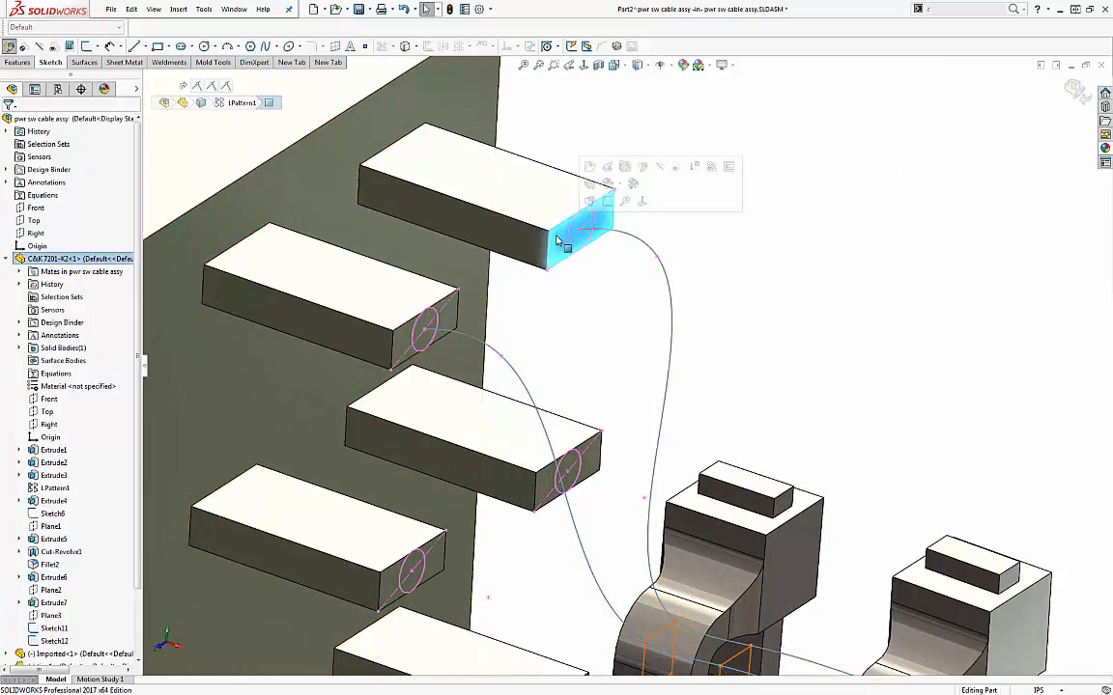
pyautogui.click(608, 201)
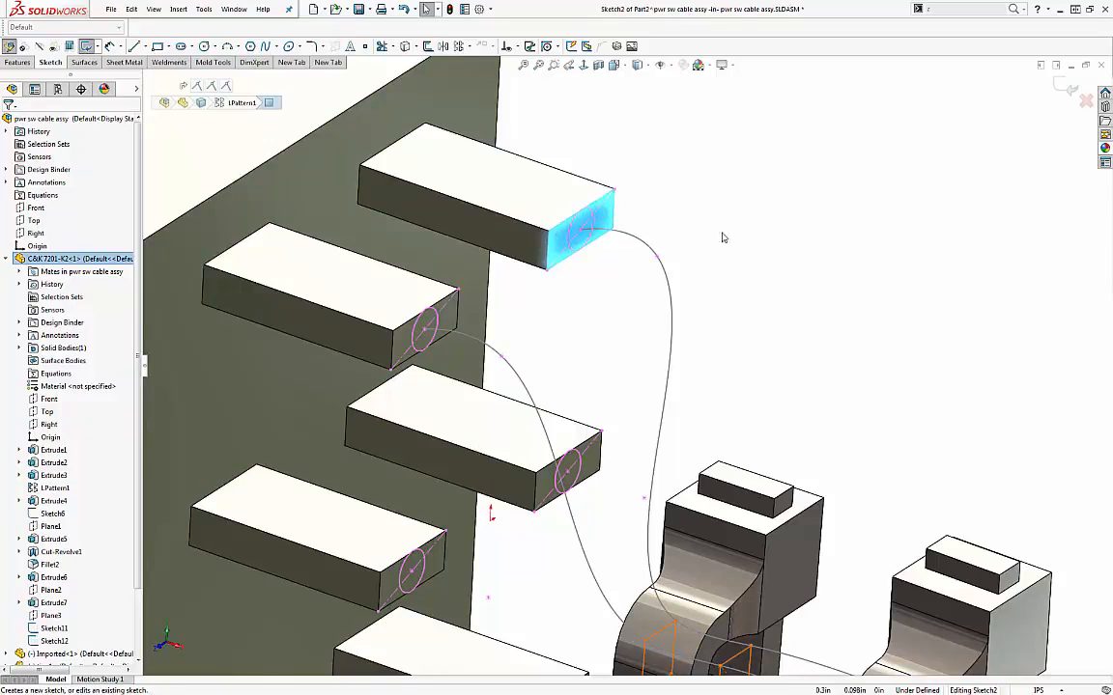
pyautogui.click(597, 227)
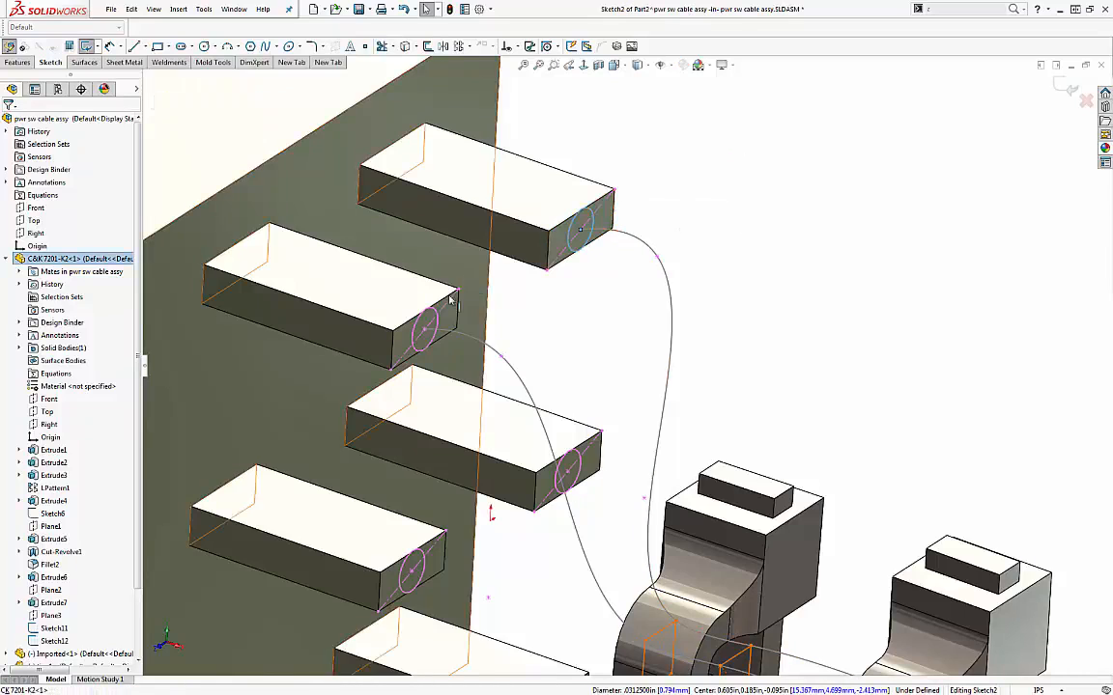
pyautogui.click(432, 324)
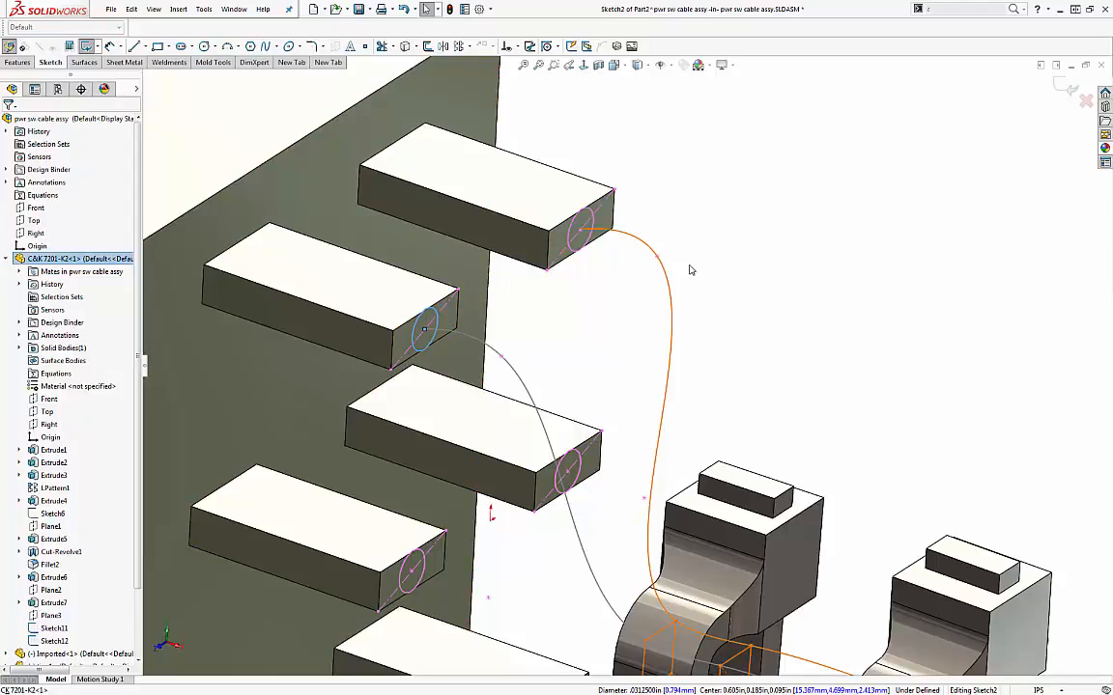
pyautogui.click(597, 221)
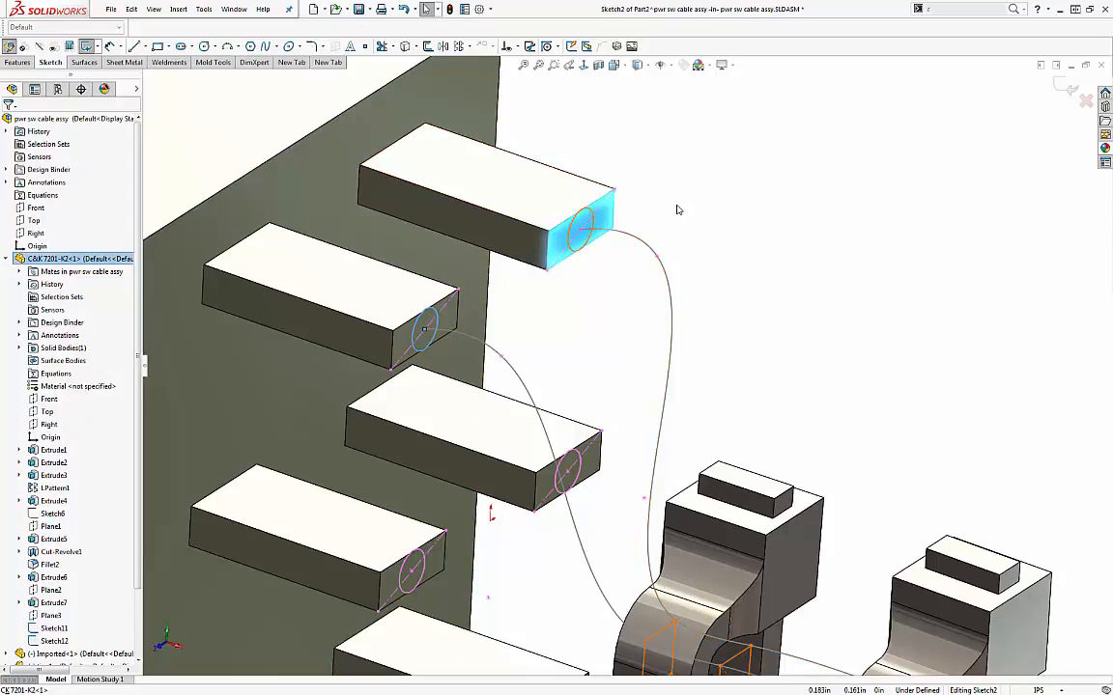
pyautogui.click(677, 206)
pyautogui.click(593, 239)
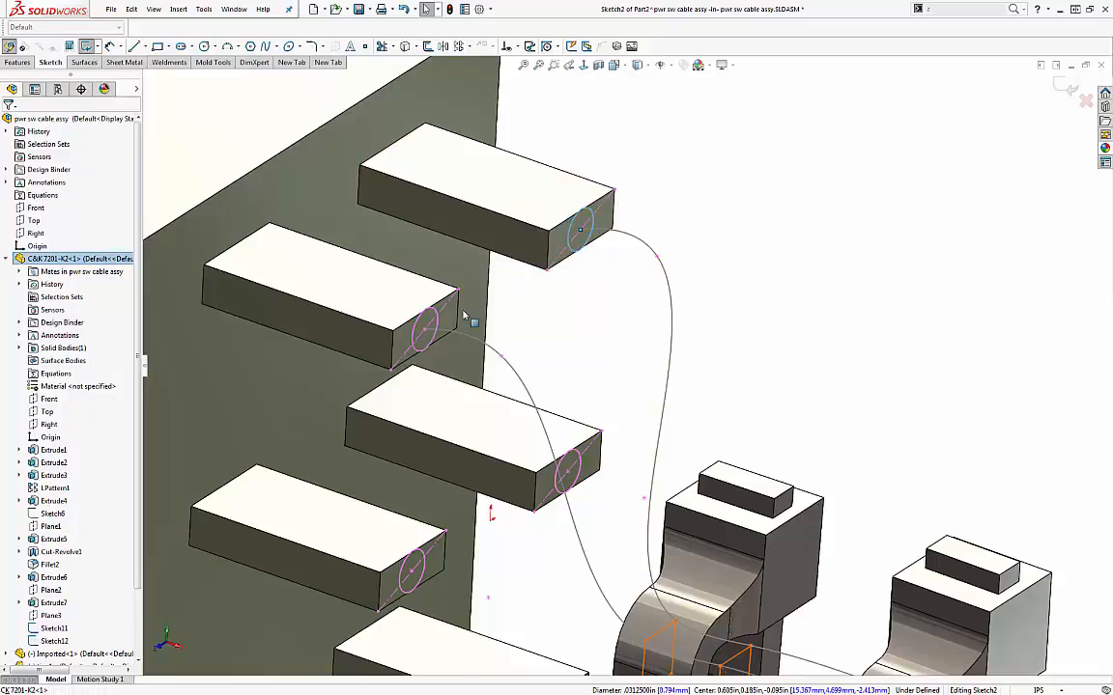
pyautogui.keyDown('ctrl'); pyautogui.click(432, 334); pyautogui.keyUp('ctrl')
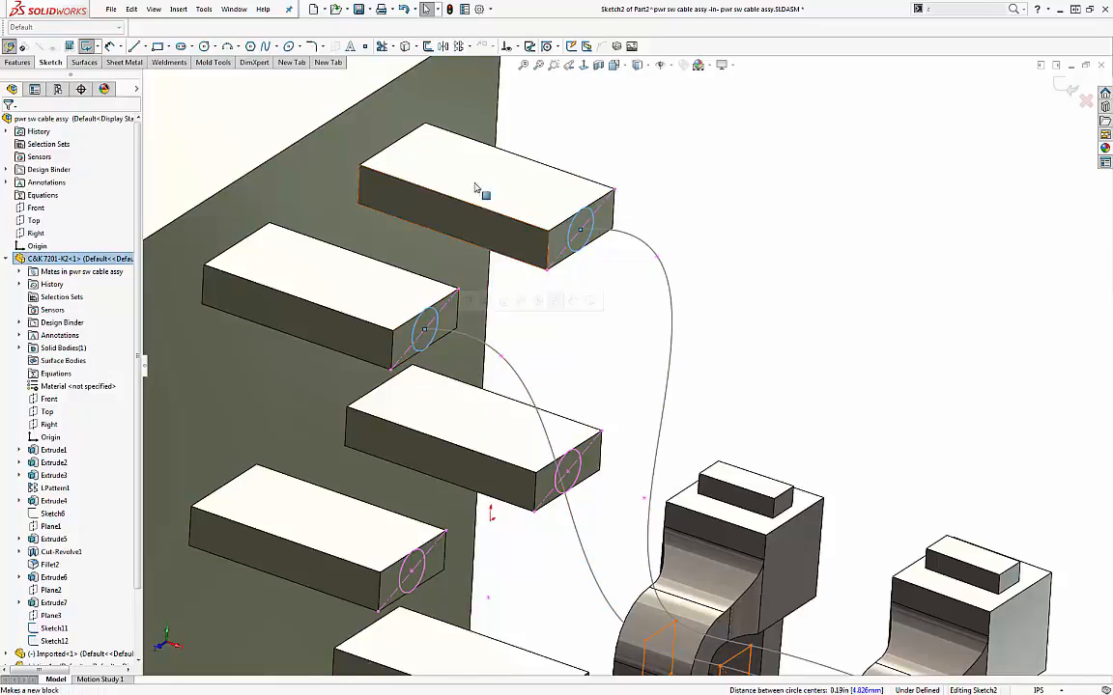
pyautogui.click(406, 47)
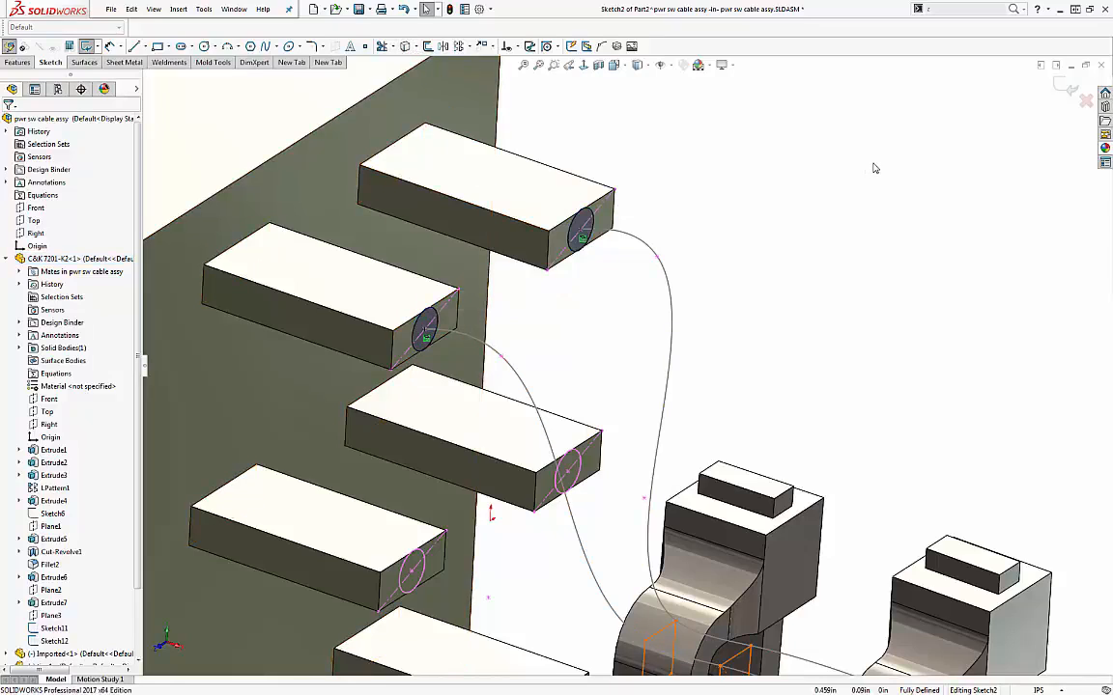
pyautogui.click(1066, 89)
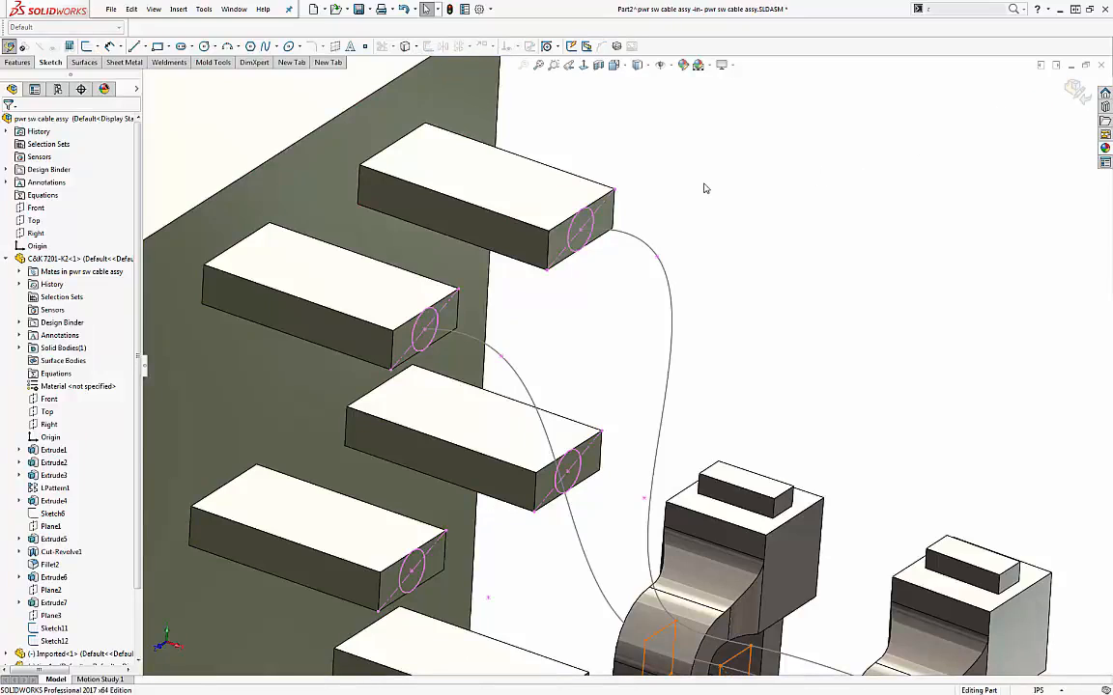
# Step: Hide Sketch11, the switch's reference sketch with the circles on the terminal ends
pyautogui.rightClick(599, 210)
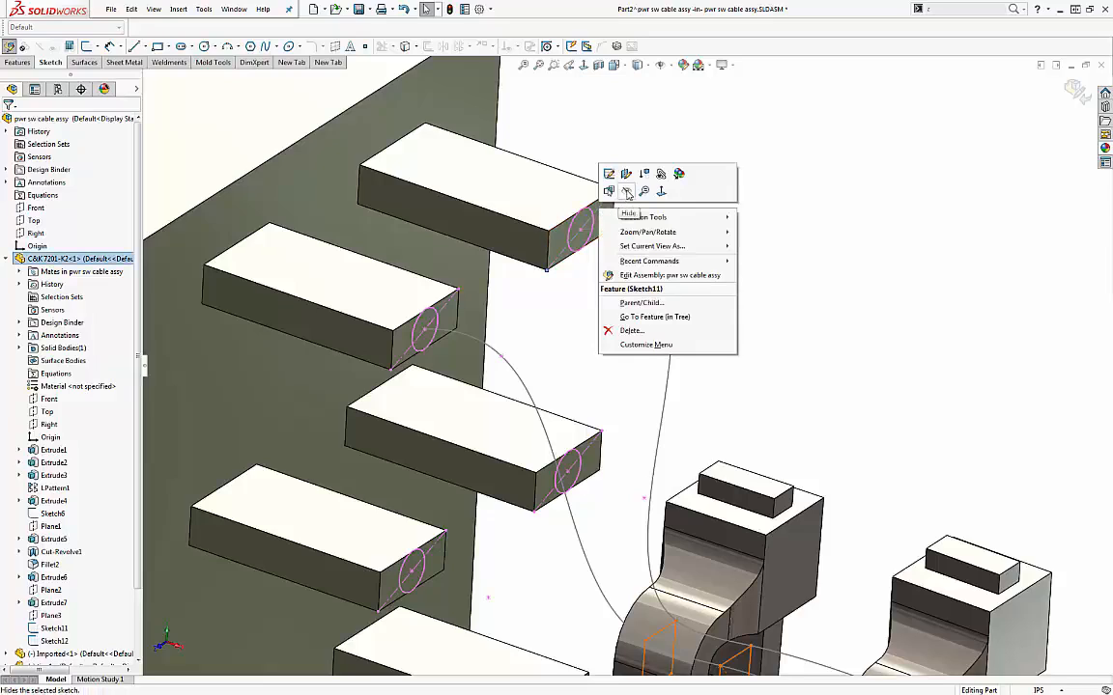
pyautogui.click(628, 192)
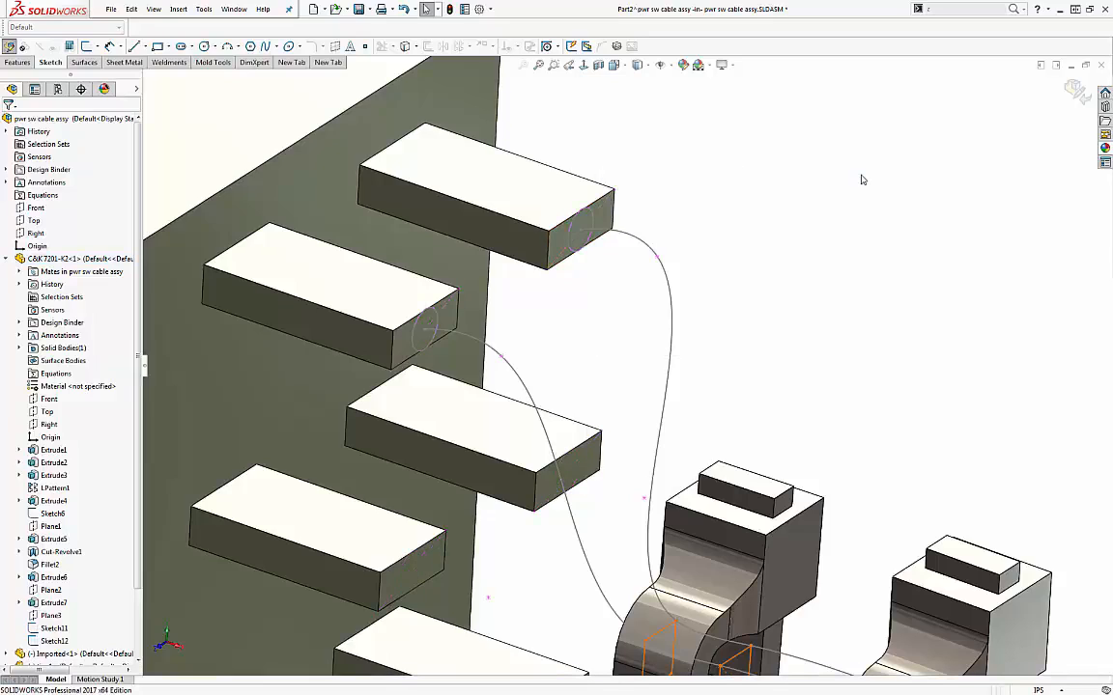
# Step: Sweep the circle on the uppermost rear terminal along its spline to the connector to form the first wire
pyautogui.click(438, 325)
pyautogui.keyDown('ctrl'); pyautogui.click(589, 242); pyautogui.keyUp('ctrl')
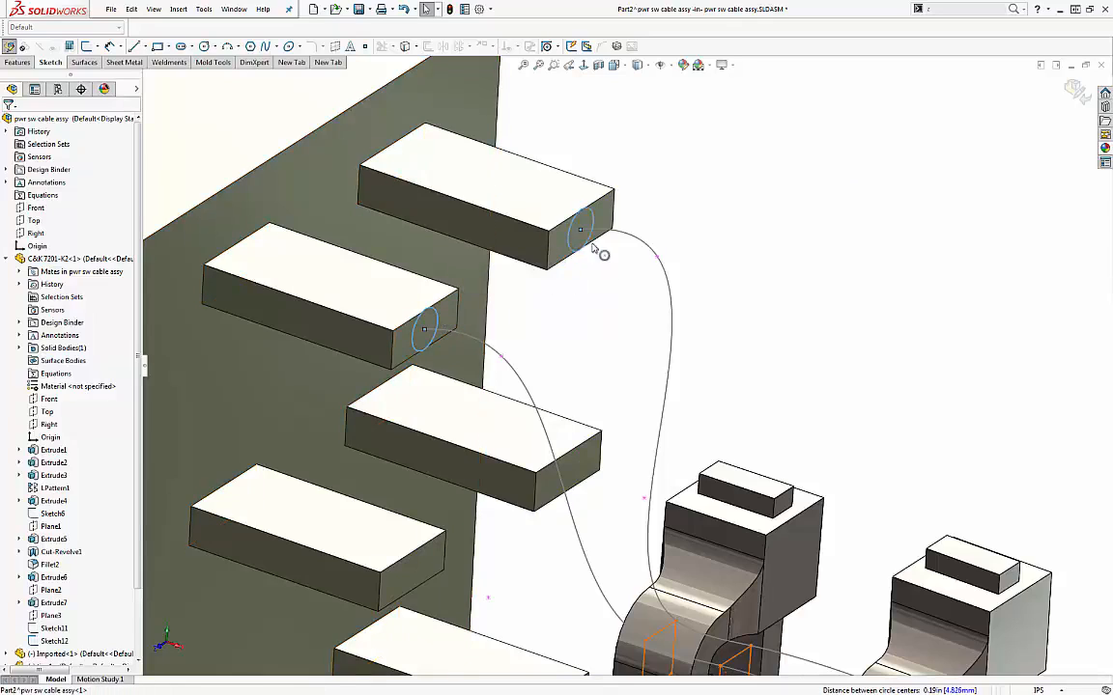
pyautogui.click(770, 232)
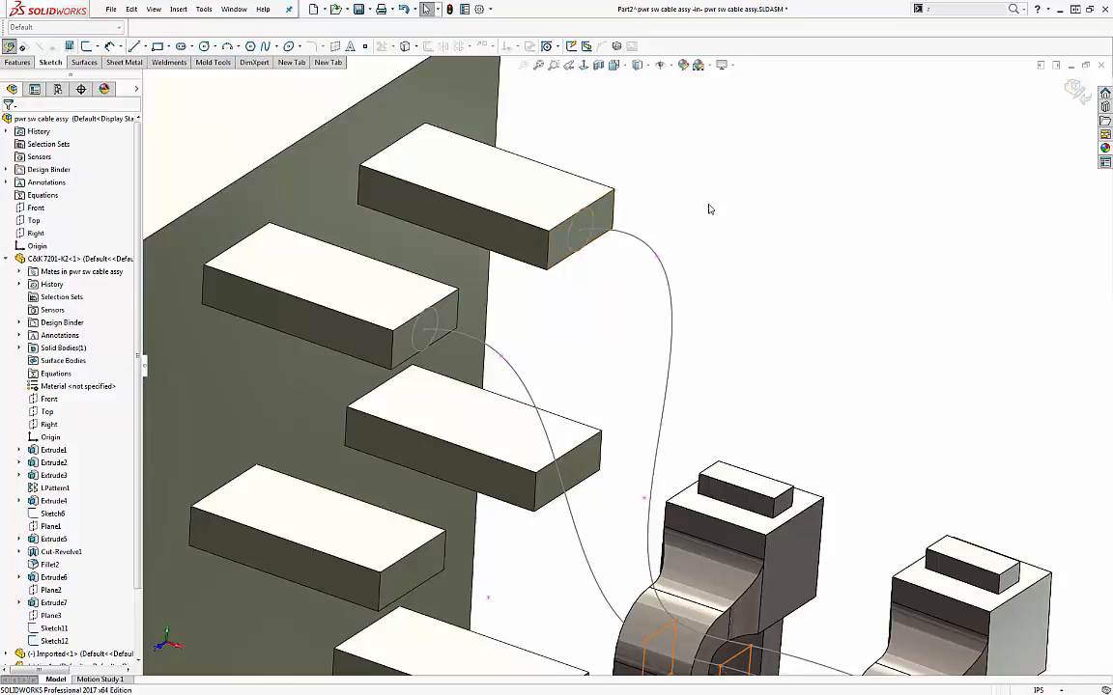
pyautogui.click(17, 61)
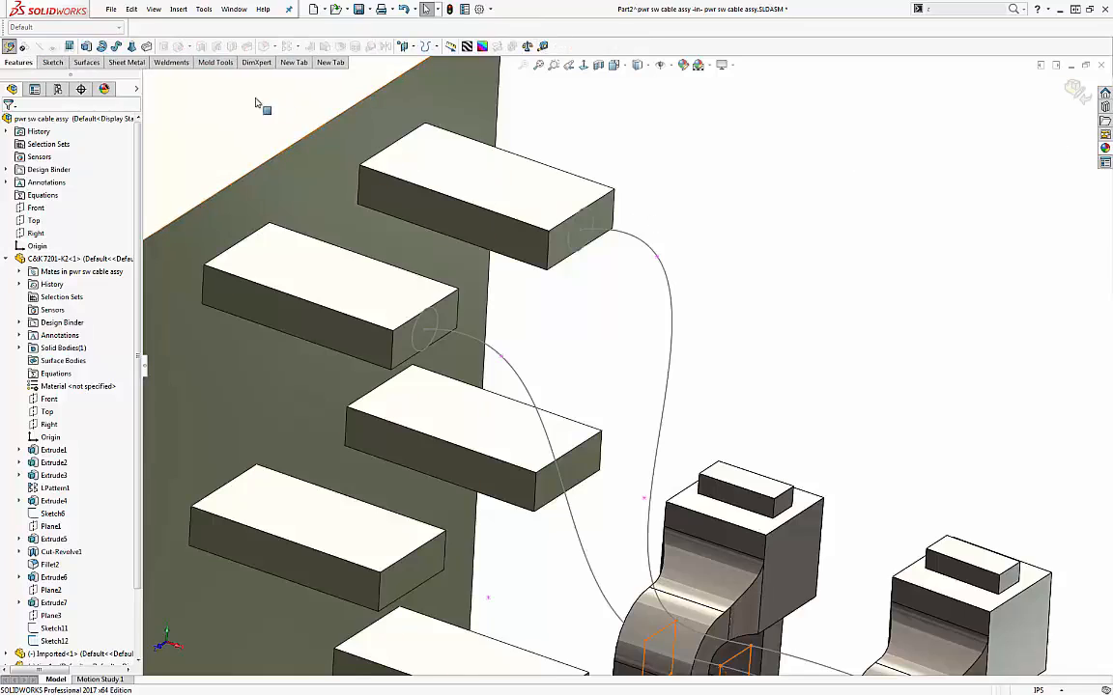
pyautogui.click(86, 46)
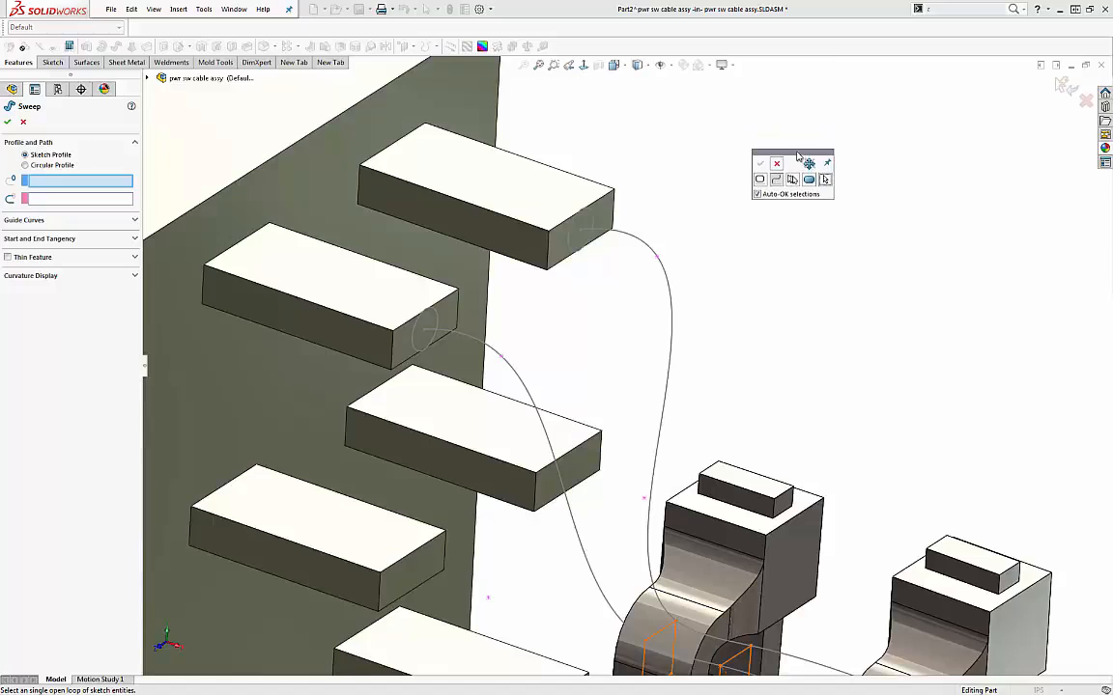
pyautogui.click(595, 220)
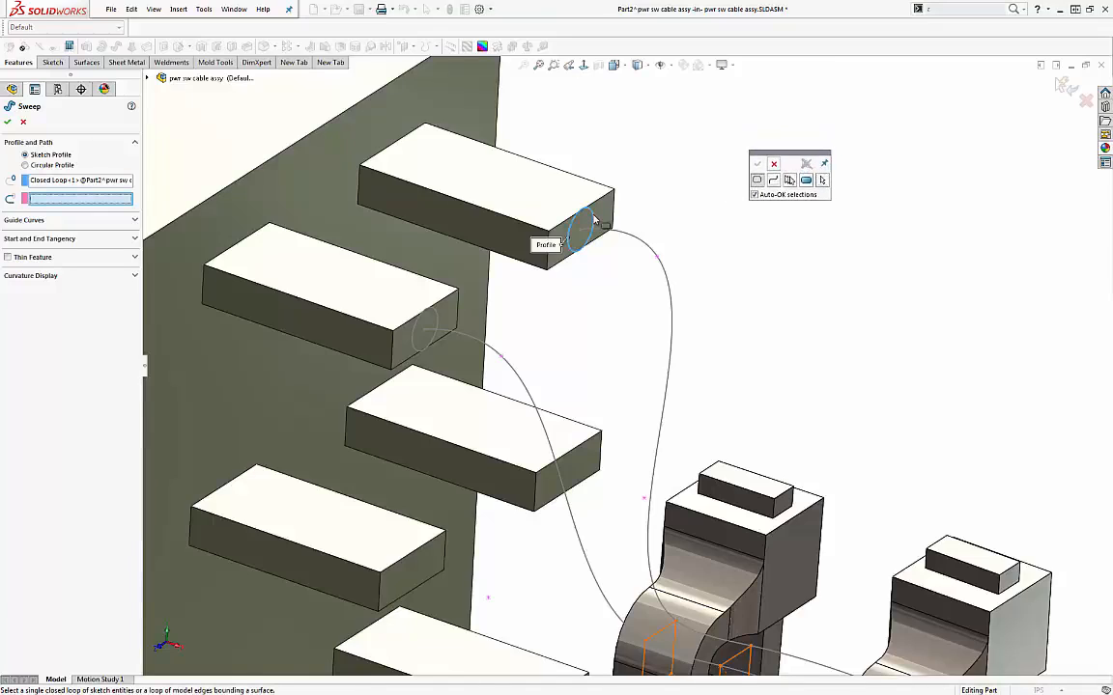
pyautogui.click(774, 181)
pyautogui.click(670, 299)
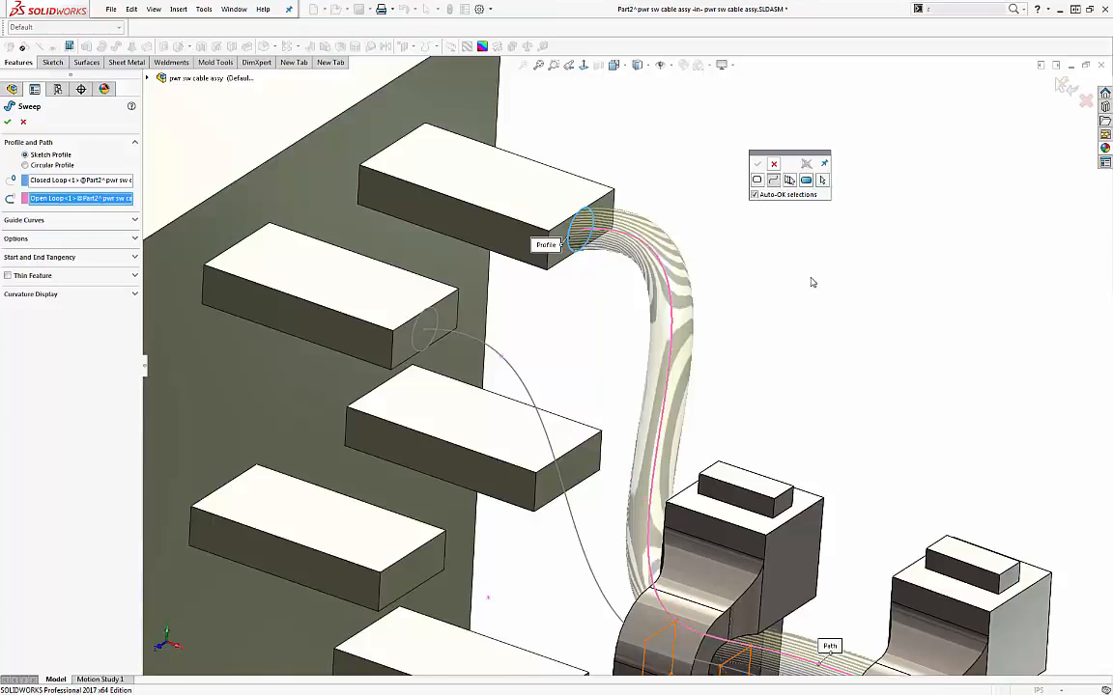
pyautogui.scroll(5, 816, 283)
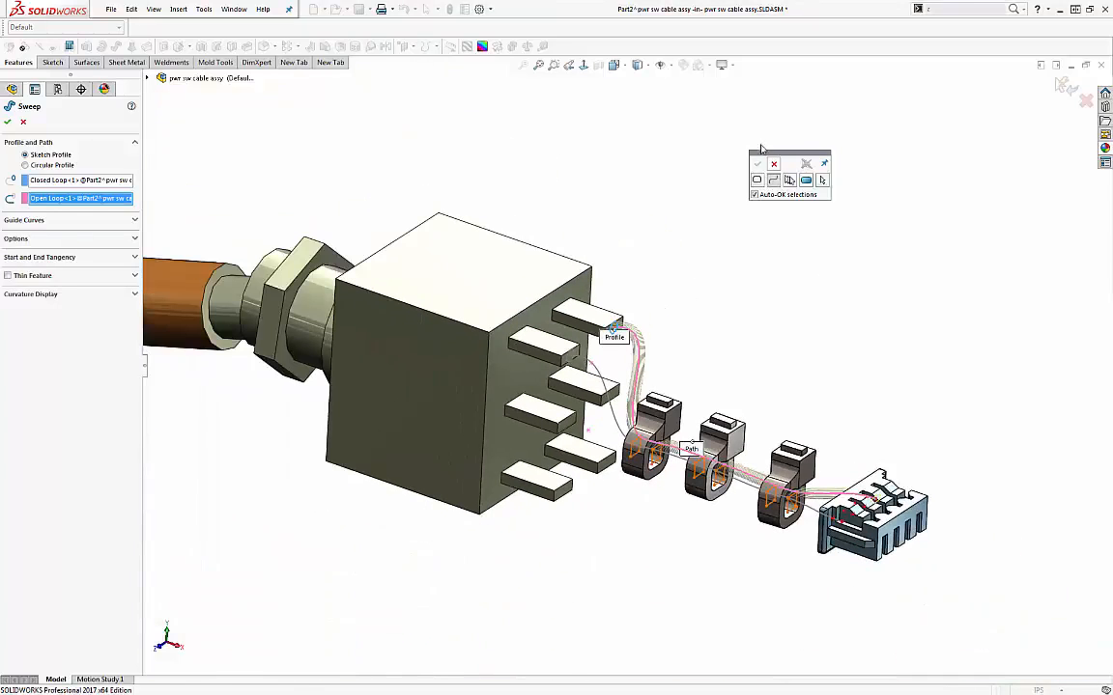
pyautogui.click(7, 120)
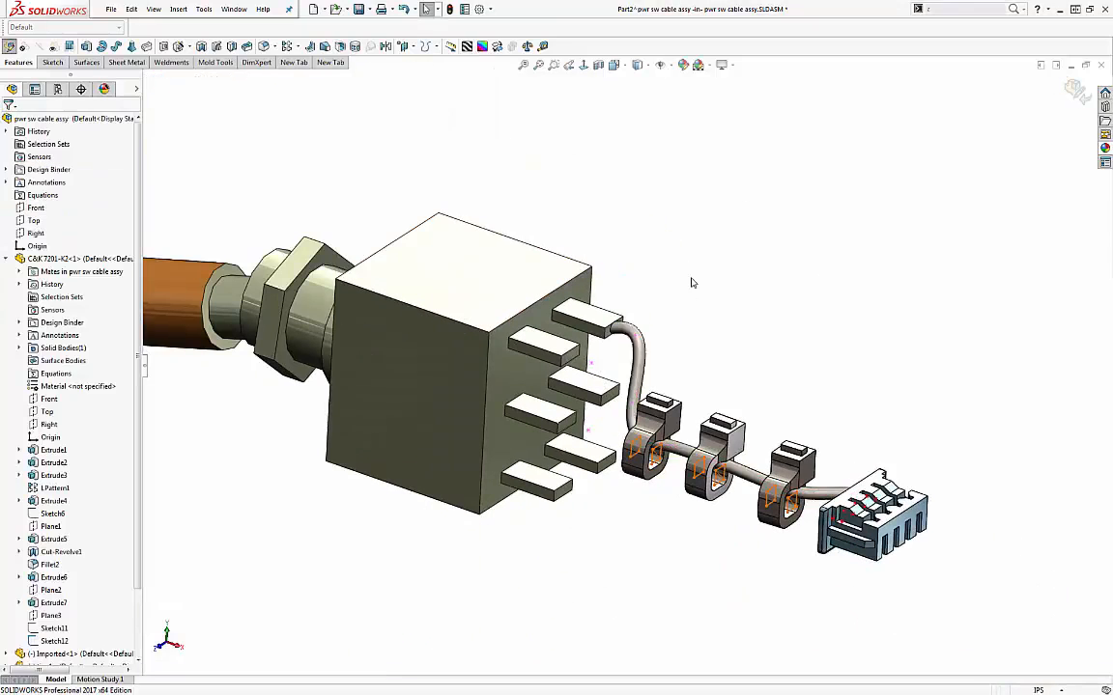
# Step: Show Sketch2 and 3DSketch1, the profile and path sketches absorbed by the first wire's sweep in the cable part
pyautogui.scroll(-3, 678, 318)
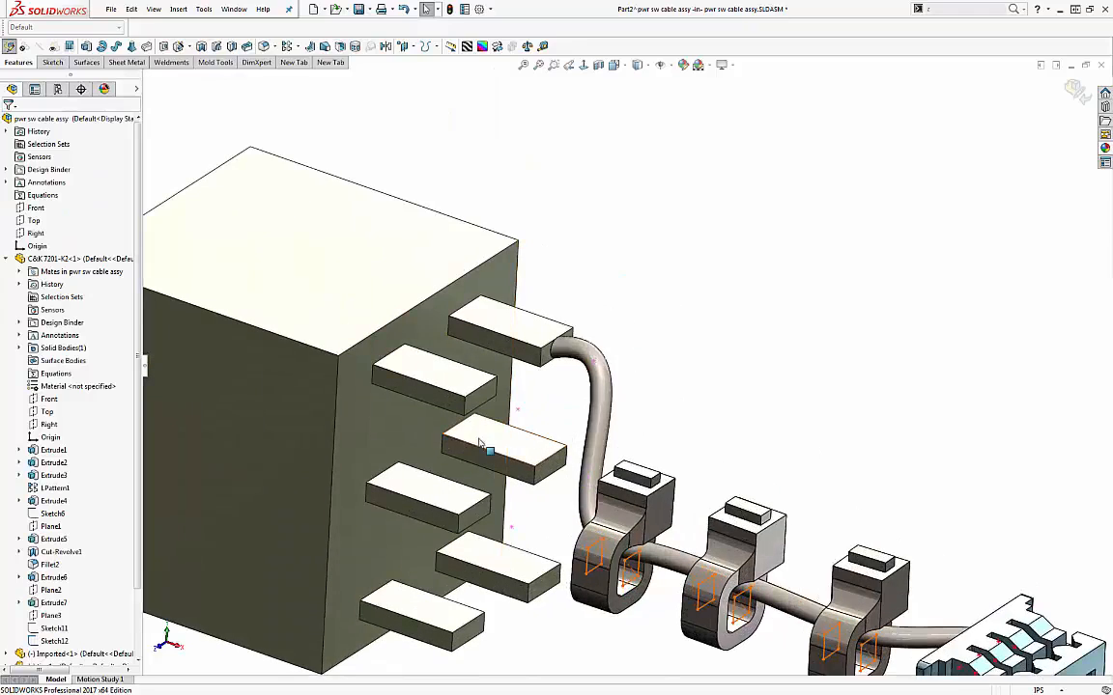
pyautogui.scroll(-2, 138, 665)
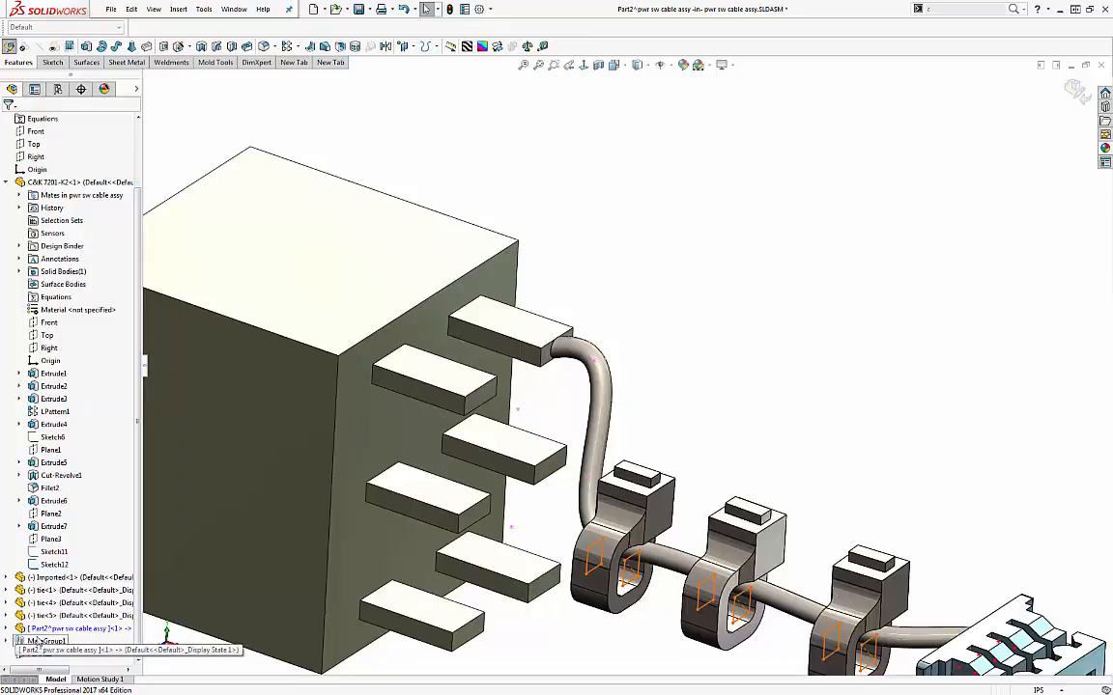
pyautogui.click(7, 629)
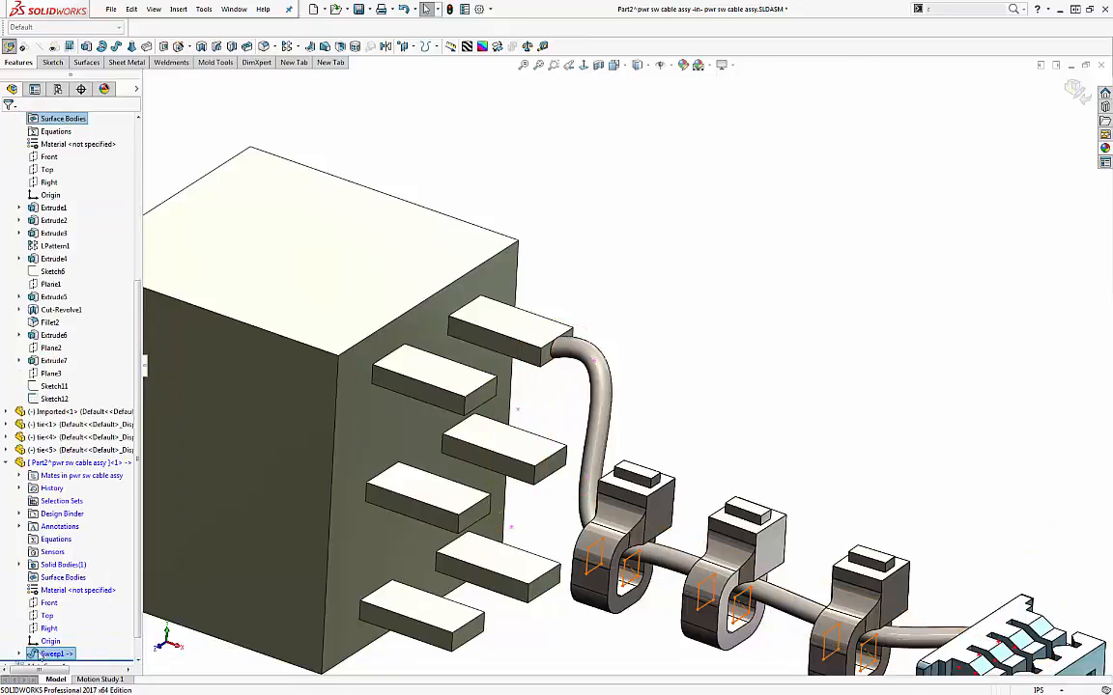
pyautogui.click(20, 654)
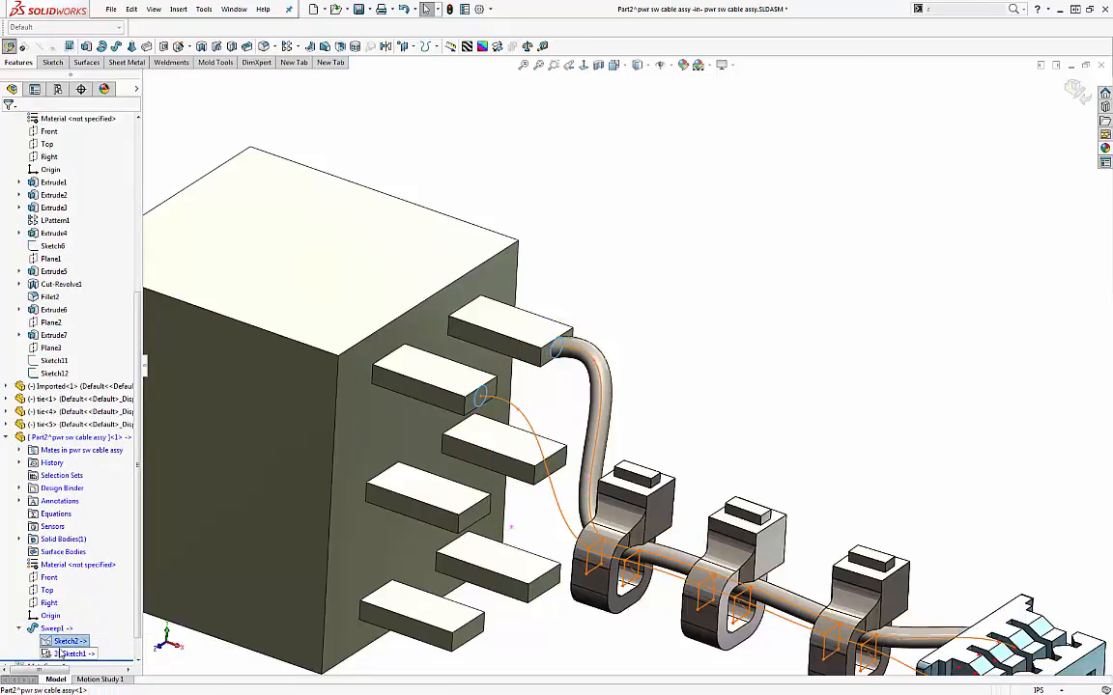
pyautogui.rightClick(70, 641)
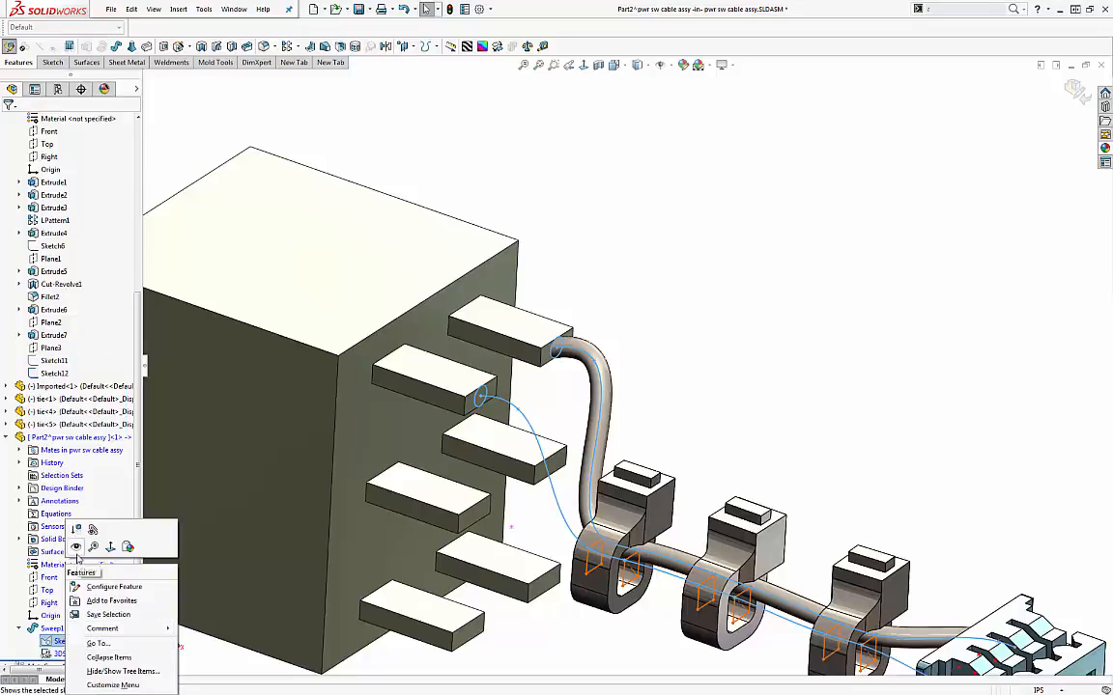
pyautogui.click(746, 412)
pyautogui.scroll(-4, 603, 387)
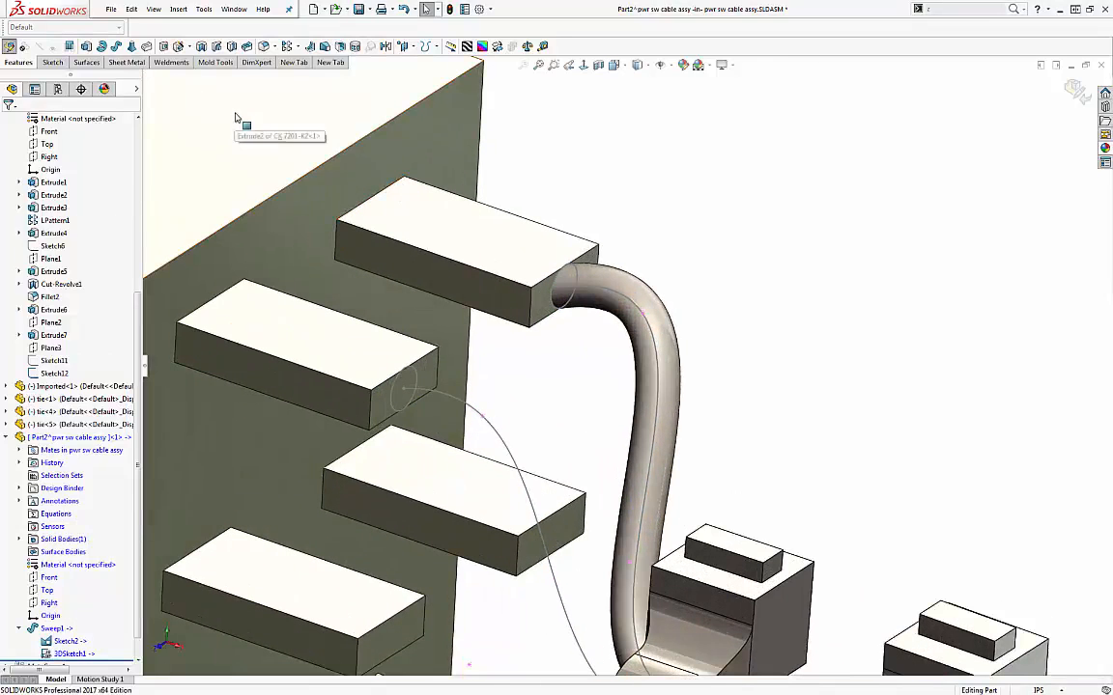
# Step: Sweep the circle on the adjacent front terminal along the second spline to form the second wire
pyautogui.click(117, 47)
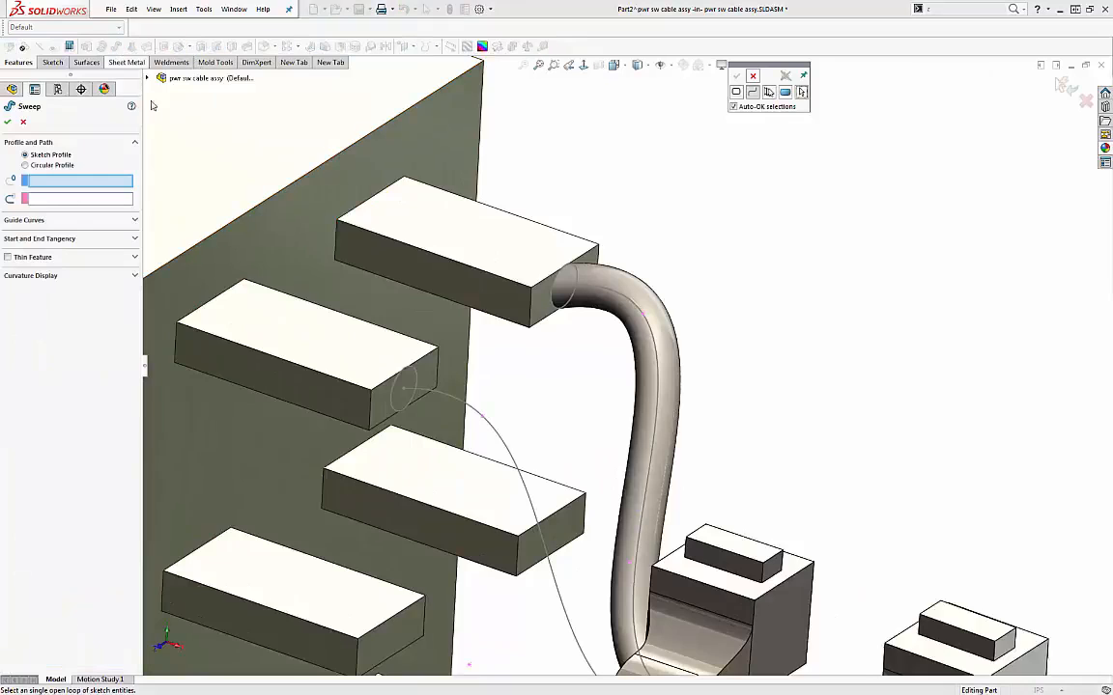
pyautogui.click(396, 400)
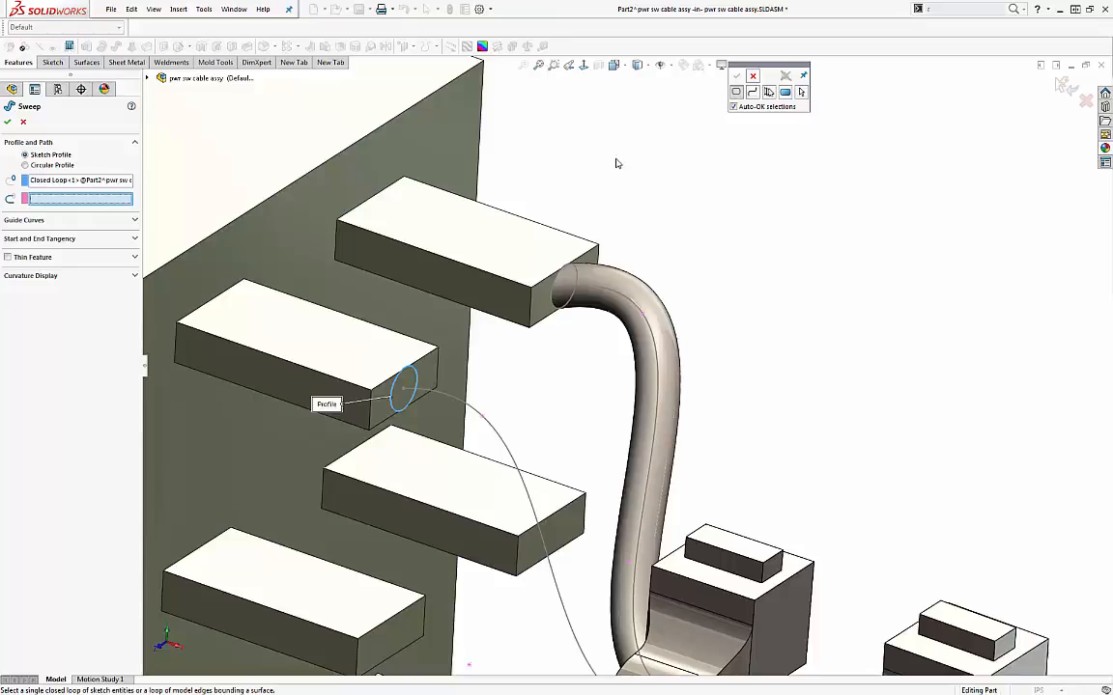
pyautogui.click(752, 92)
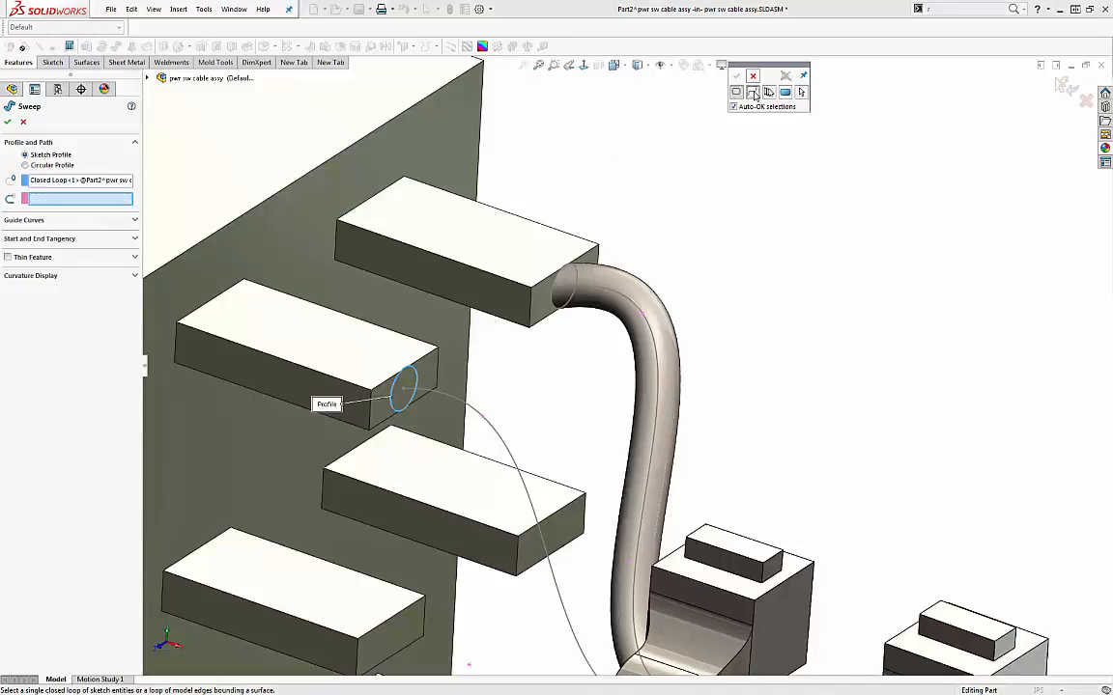
pyautogui.click(461, 407)
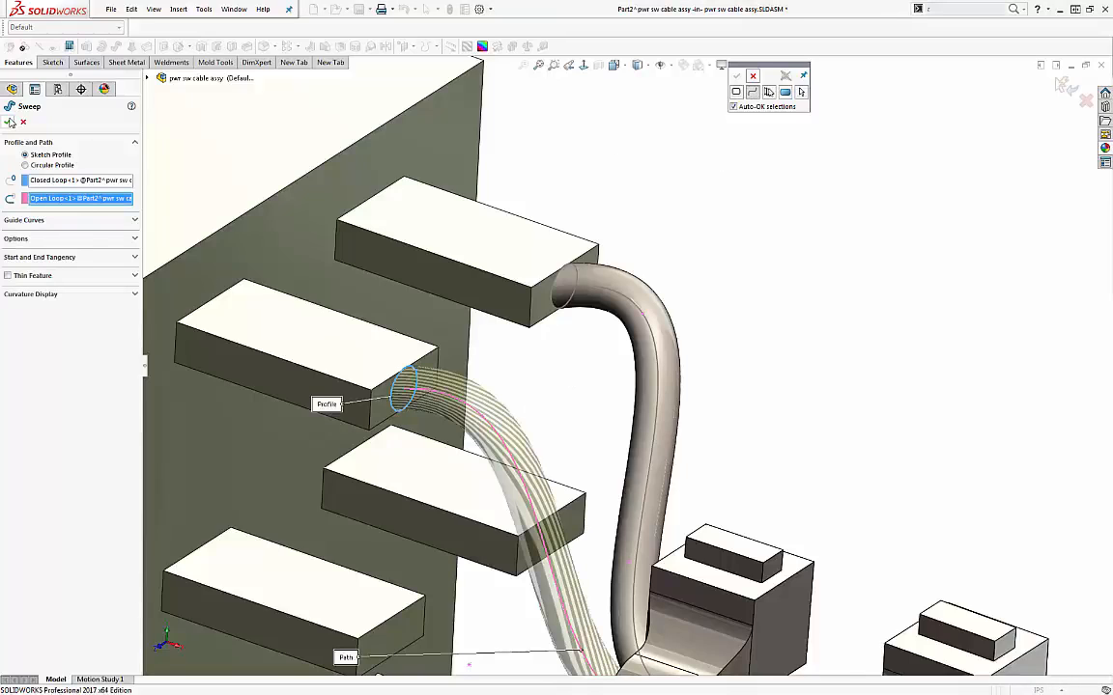
pyautogui.click(8, 123)
pyautogui.scroll(5, 757, 259)
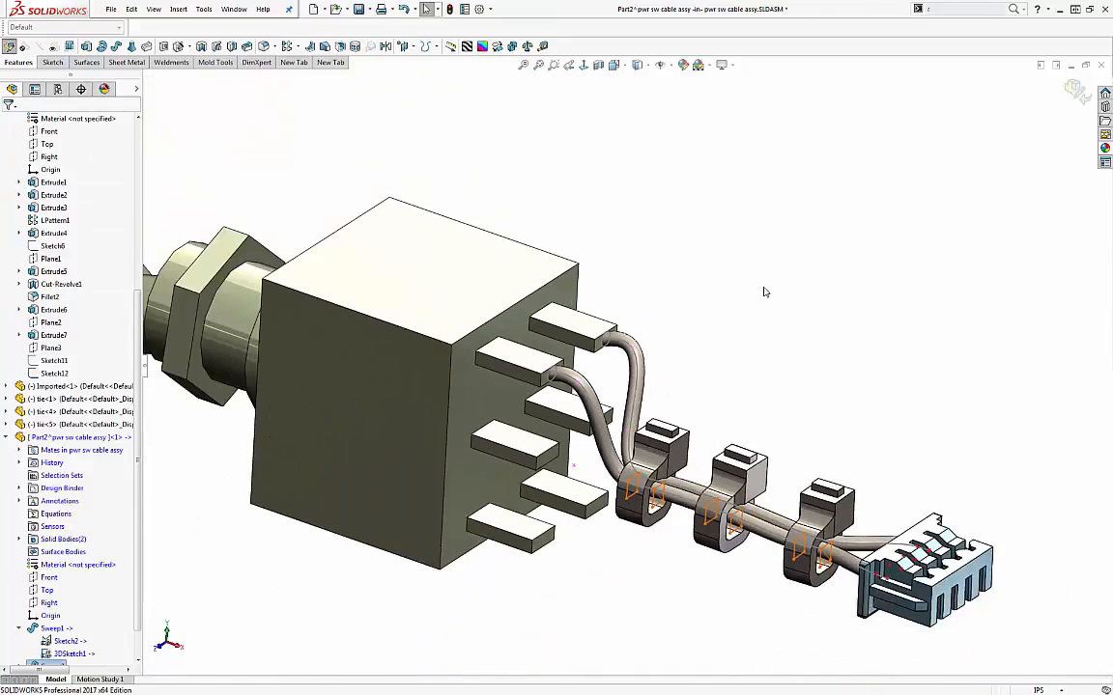
# Step: Open the cable part in its own window to view the two wires, and return to the cable assembly
pyautogui.rightClick(608, 442)
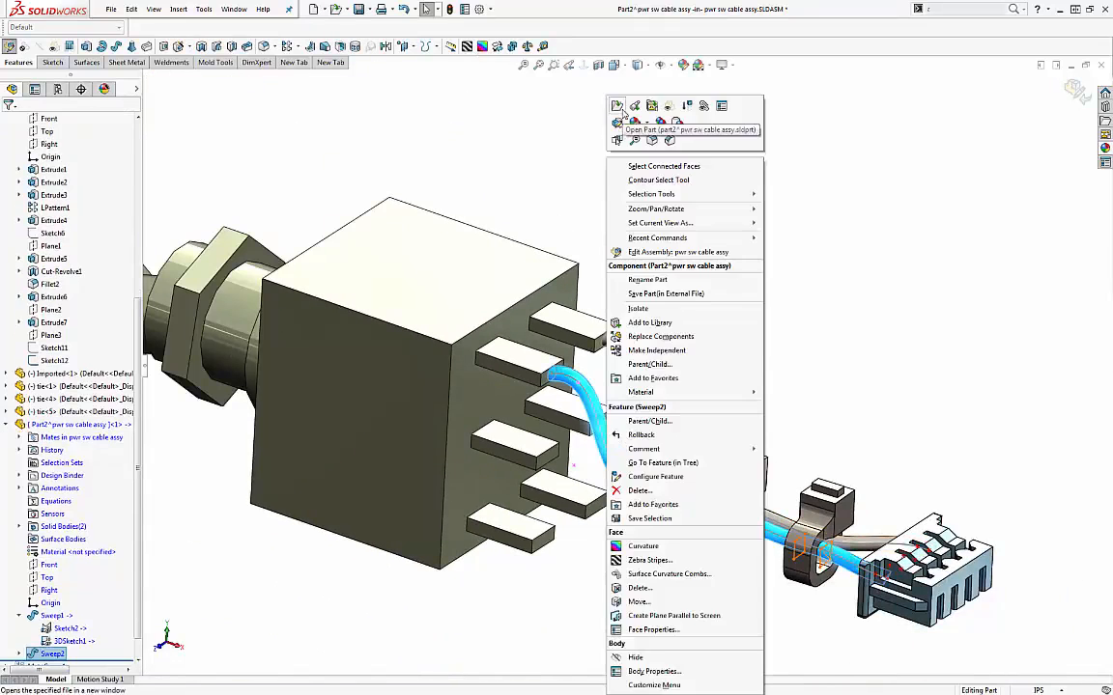
pyautogui.click(618, 106)
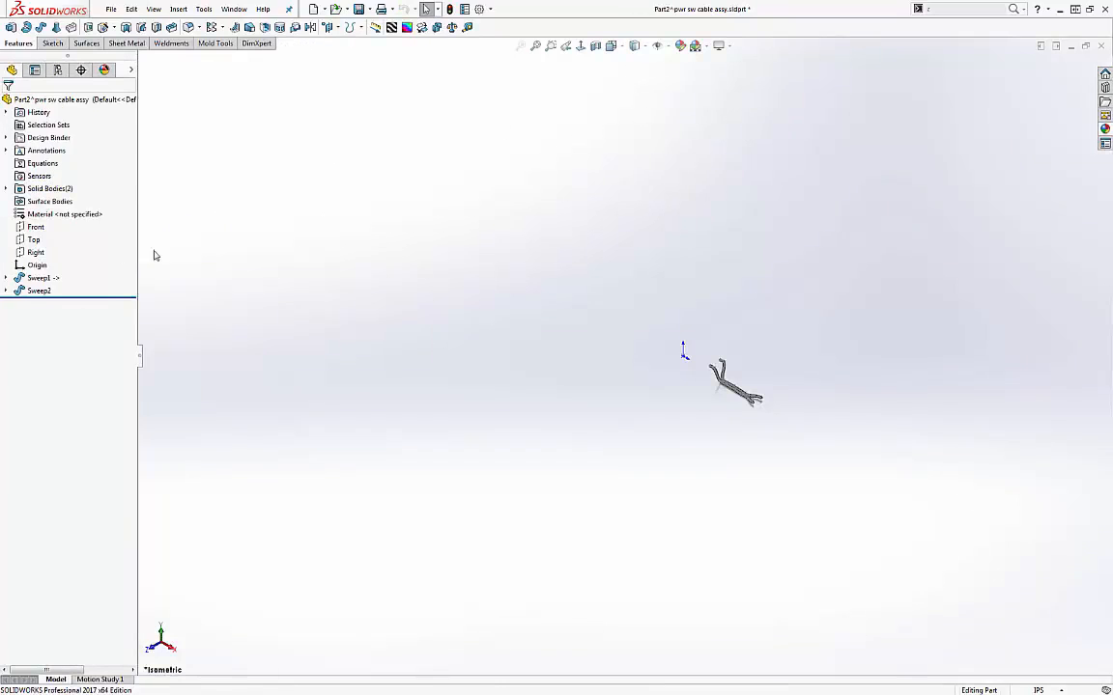
pyautogui.click(233, 9)
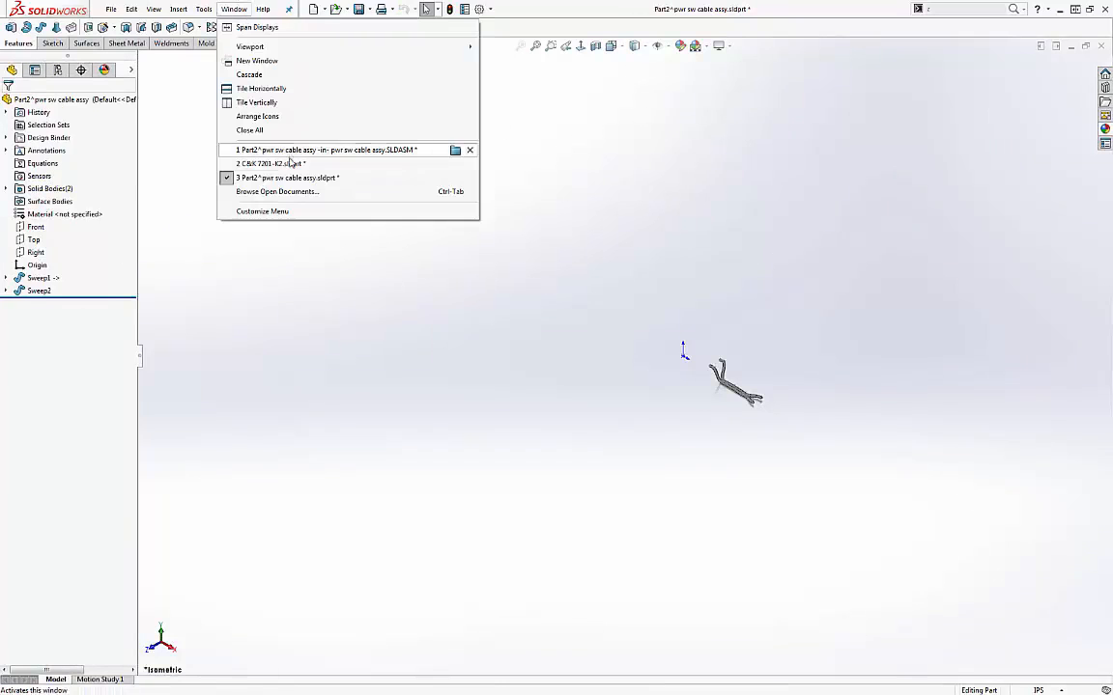
pyautogui.click(294, 152)
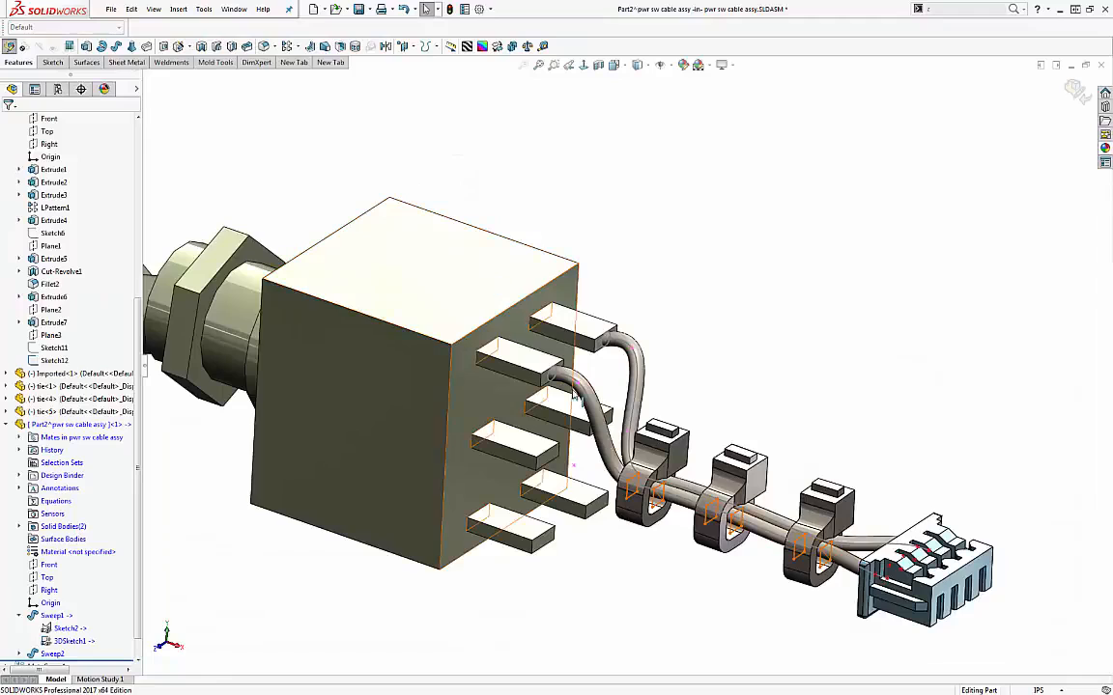
# Step: Open the second wire's sweep for editing, review its Merge result option, and accept the feature
pyautogui.rightClick(587, 390)
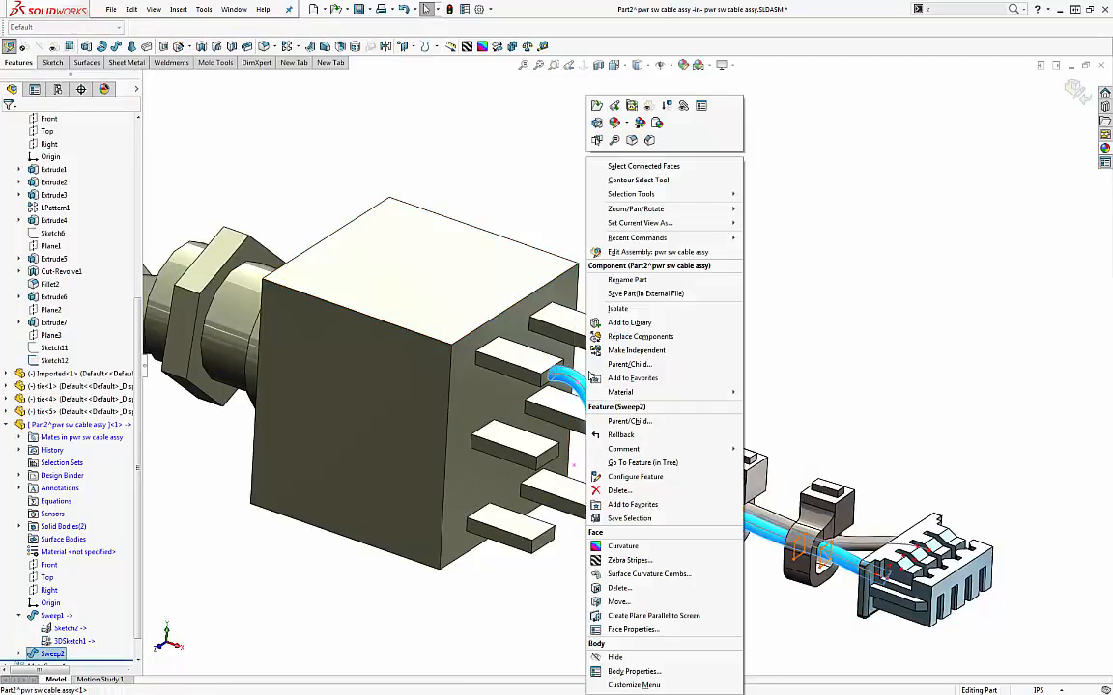
pyautogui.click(596, 123)
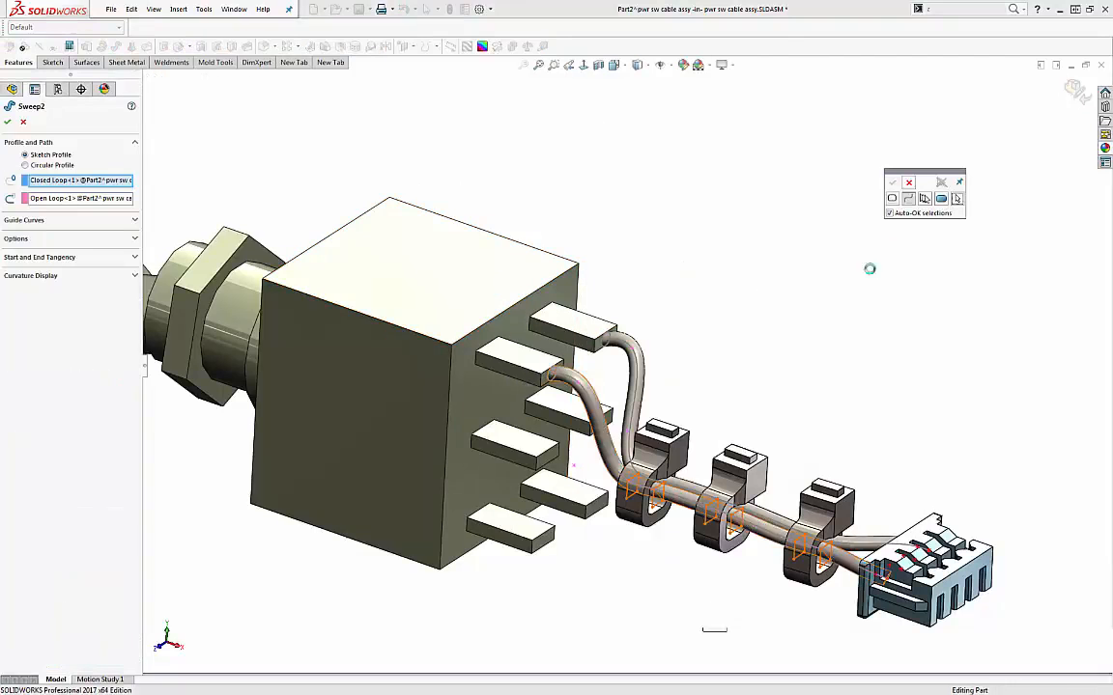
pyautogui.click(19, 238)
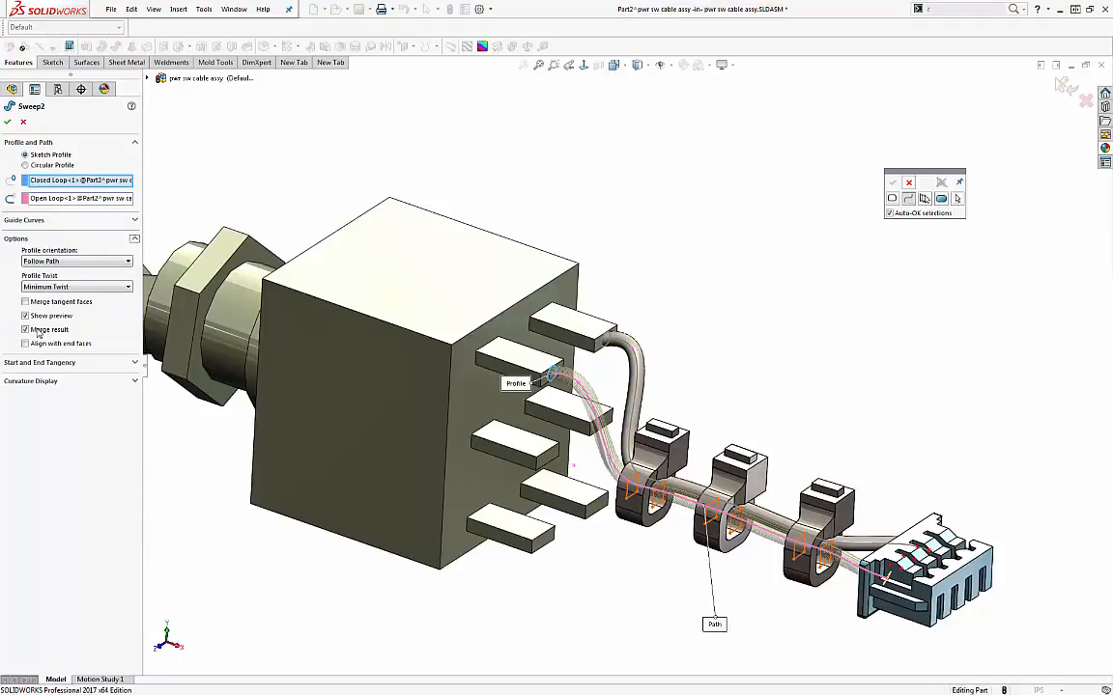
pyautogui.click(7, 123)
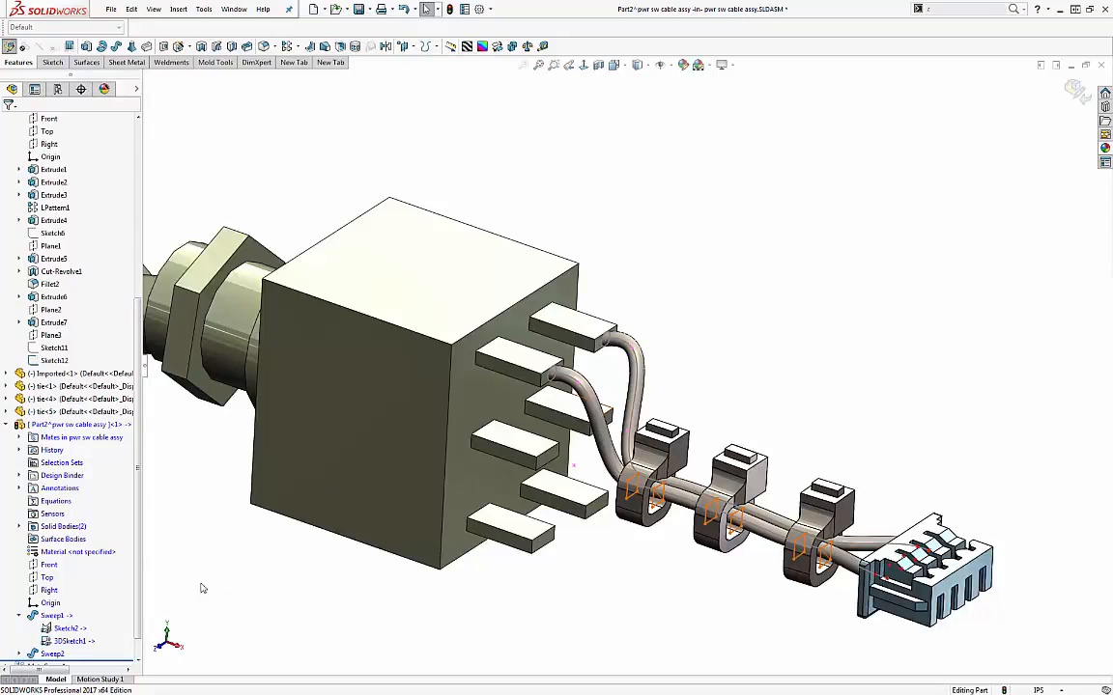
# Step: Apply a red appearance (RGB 255, 0, 0) to the first wire's solid body, Sweep1
pyautogui.click(19, 526)
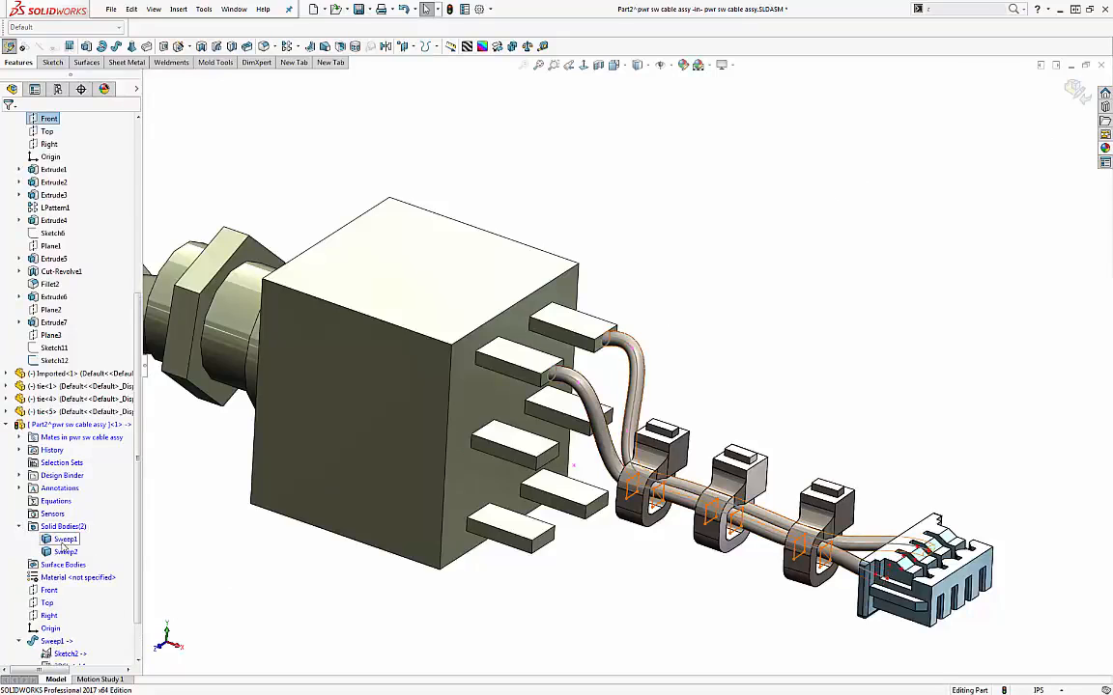
pyautogui.rightClick(65, 546)
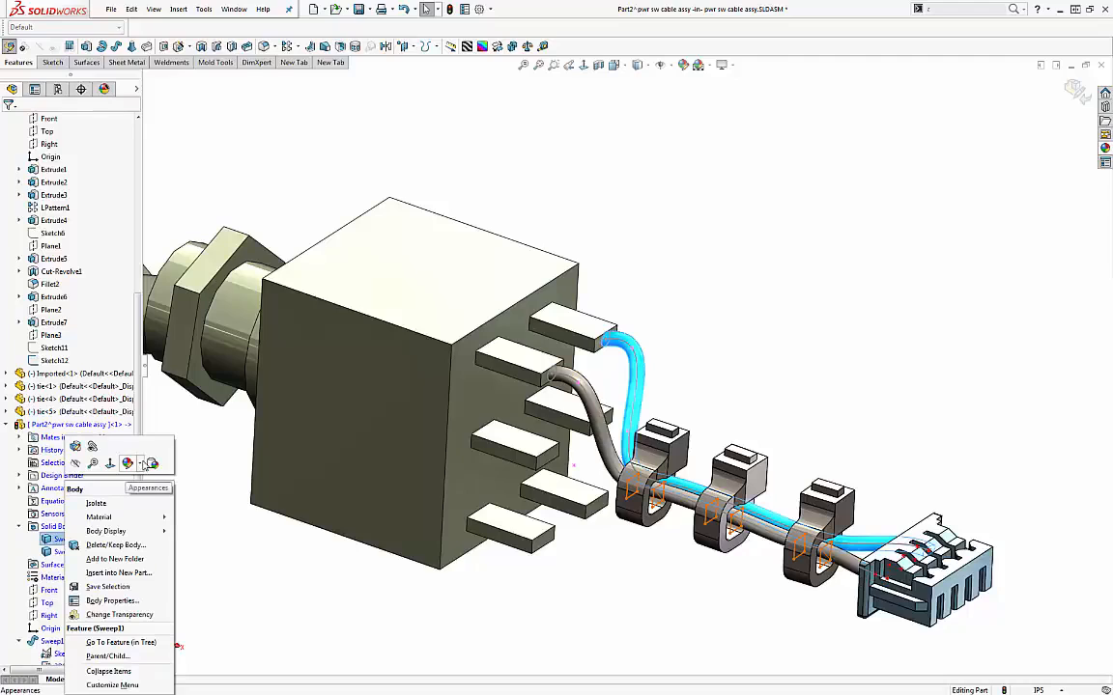
pyautogui.click(127, 463)
pyautogui.click(140, 490)
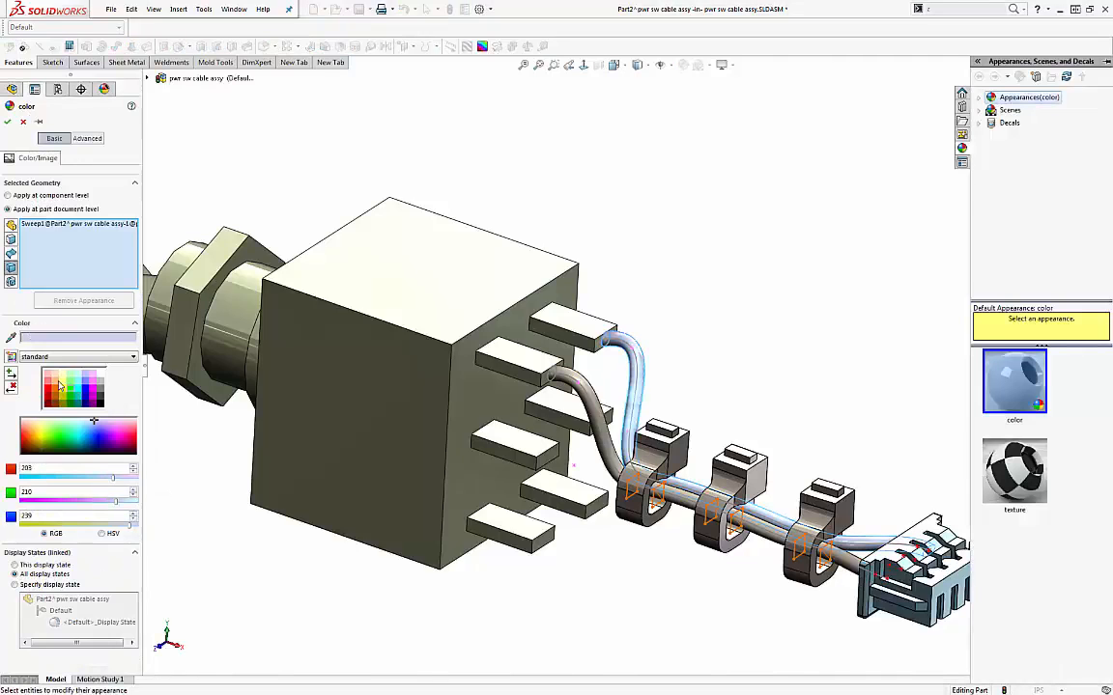
pyautogui.click(51, 392)
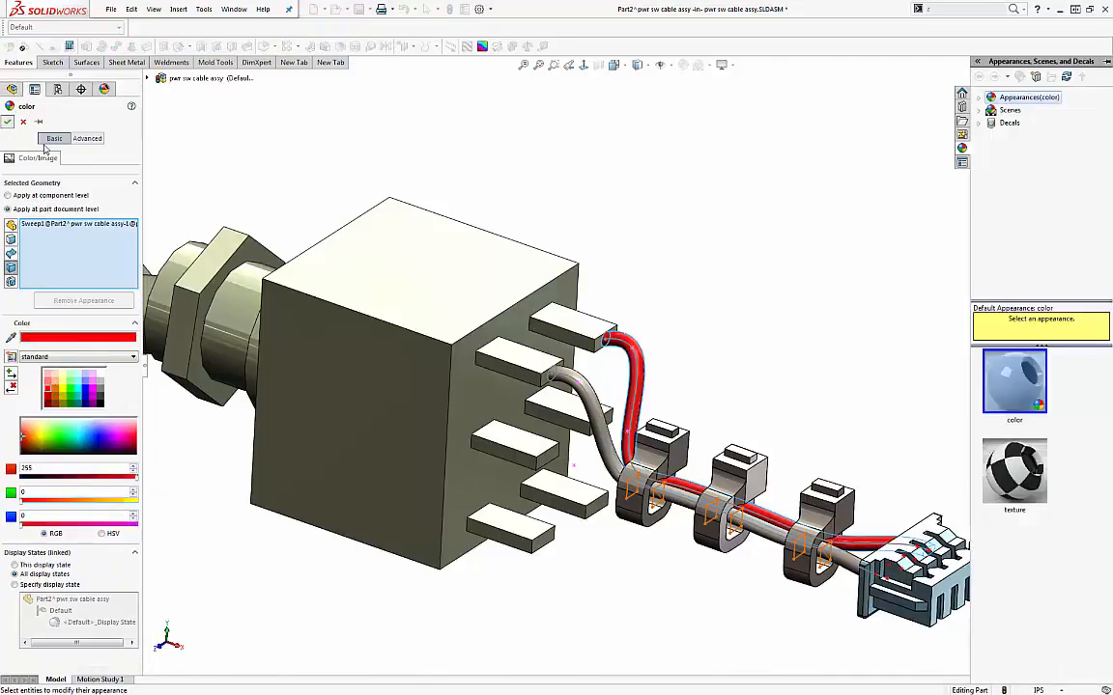
pyautogui.click(8, 121)
# Step: Apply a green appearance (RGB 0, 255, 0) to the second wire's solid body, Sweep2
pyautogui.rightClick(58, 552)
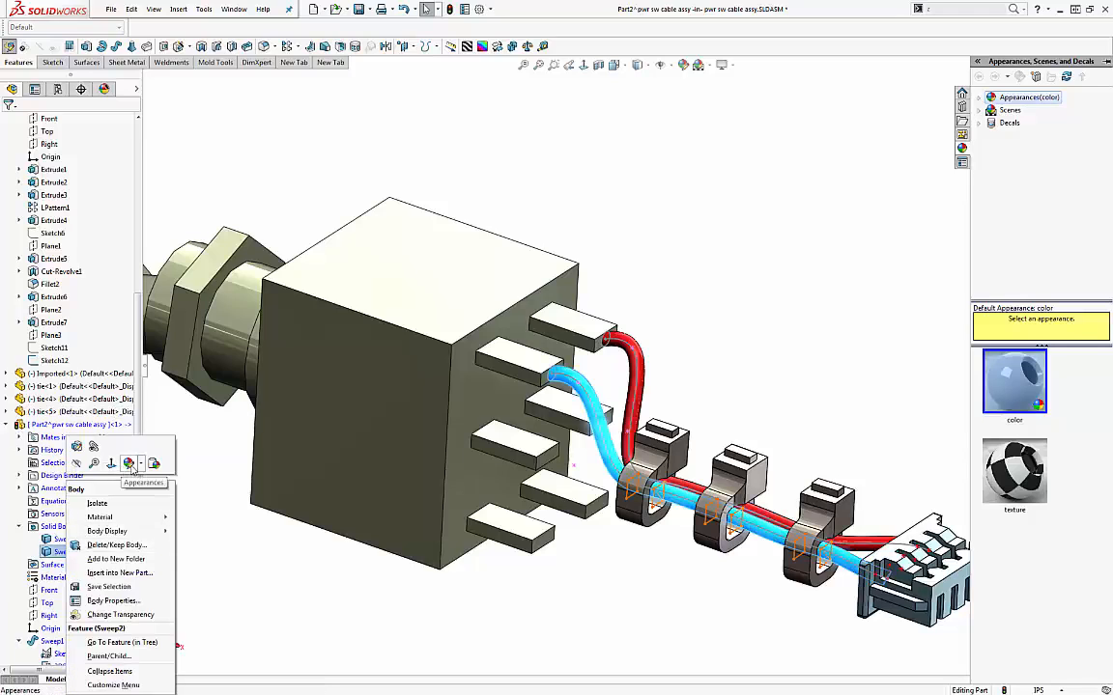
pyautogui.click(128, 463)
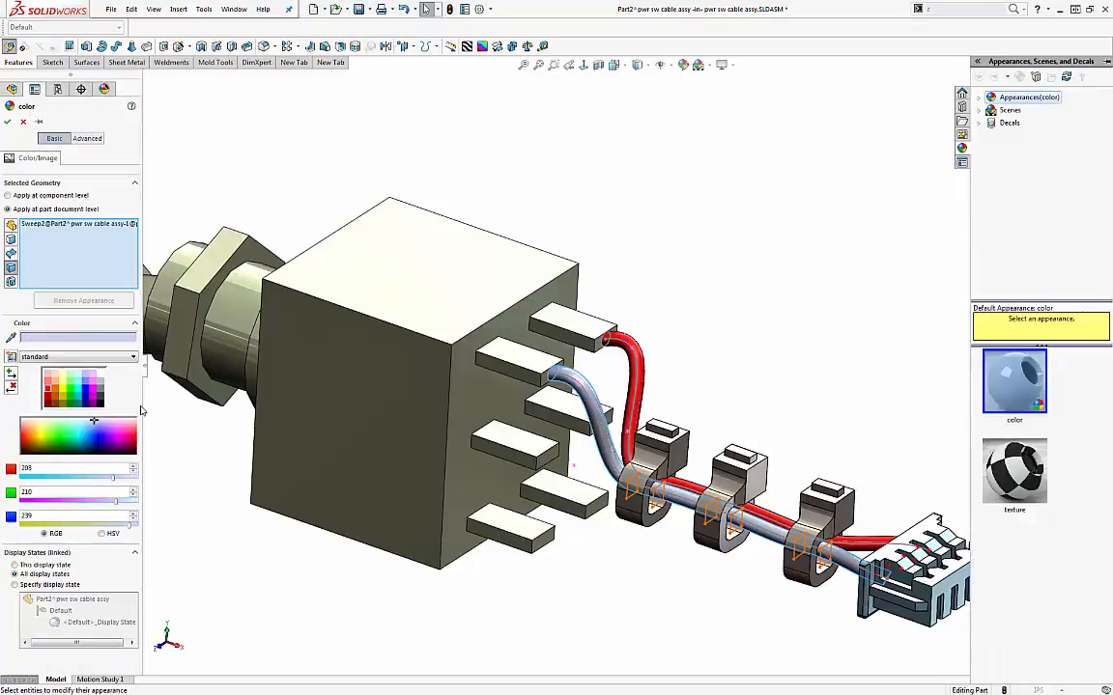
pyautogui.click(71, 390)
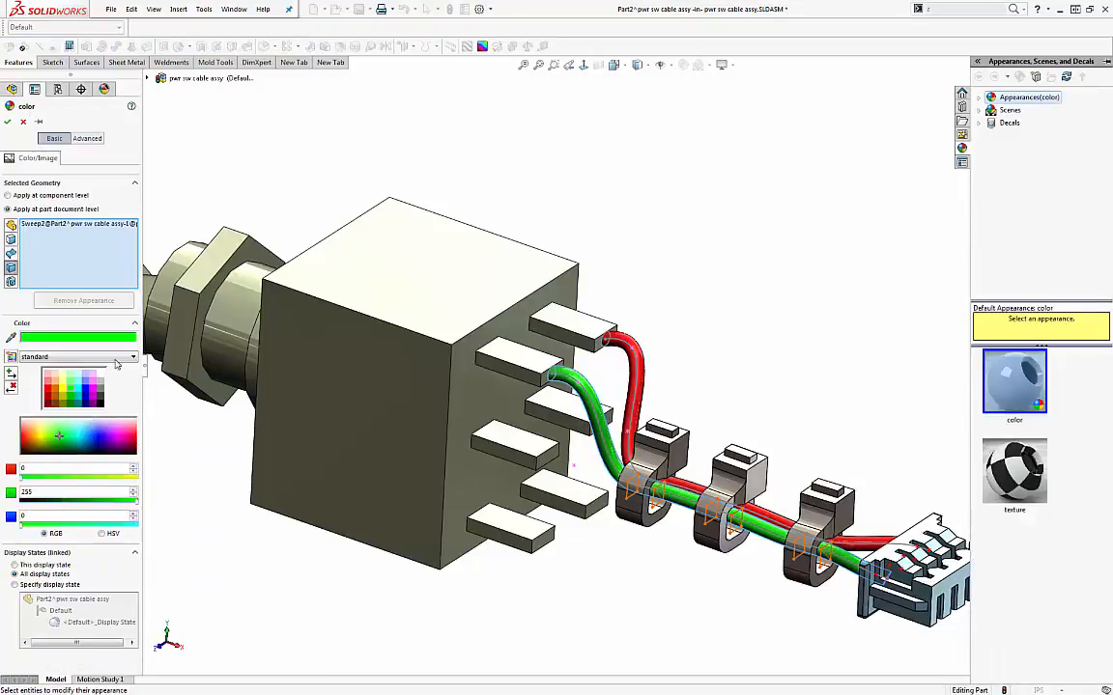
pyautogui.click(8, 120)
pyautogui.scroll(-3, 908, 608)
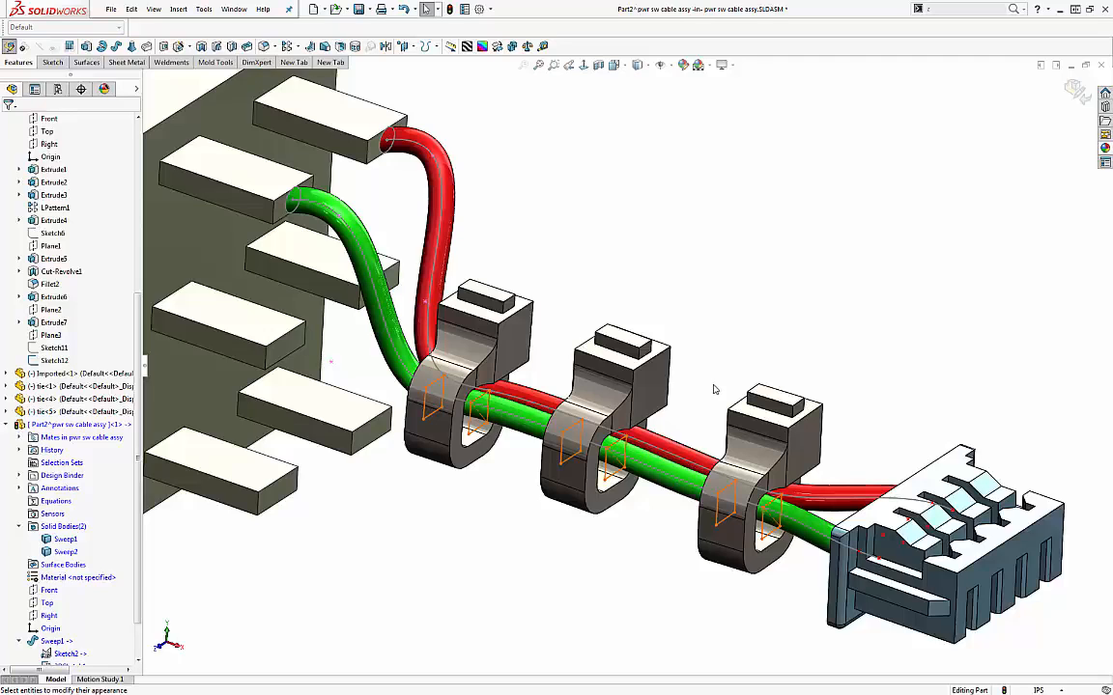
# Step: Finish editing the wire part in context and return to the pwr sw cable assembly
pyautogui.moveTo(741, 359); pyautogui.dragTo(745, 386, button='middle')
pyautogui.scroll(-3, 652, 459)
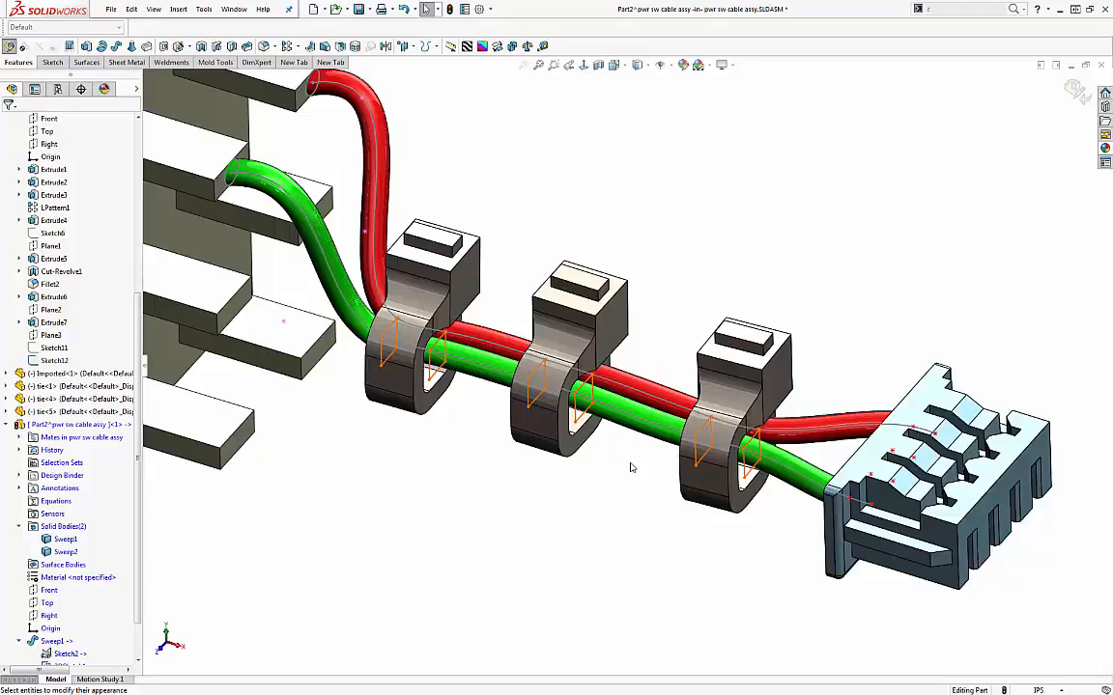
pyautogui.scroll(3, 636, 467)
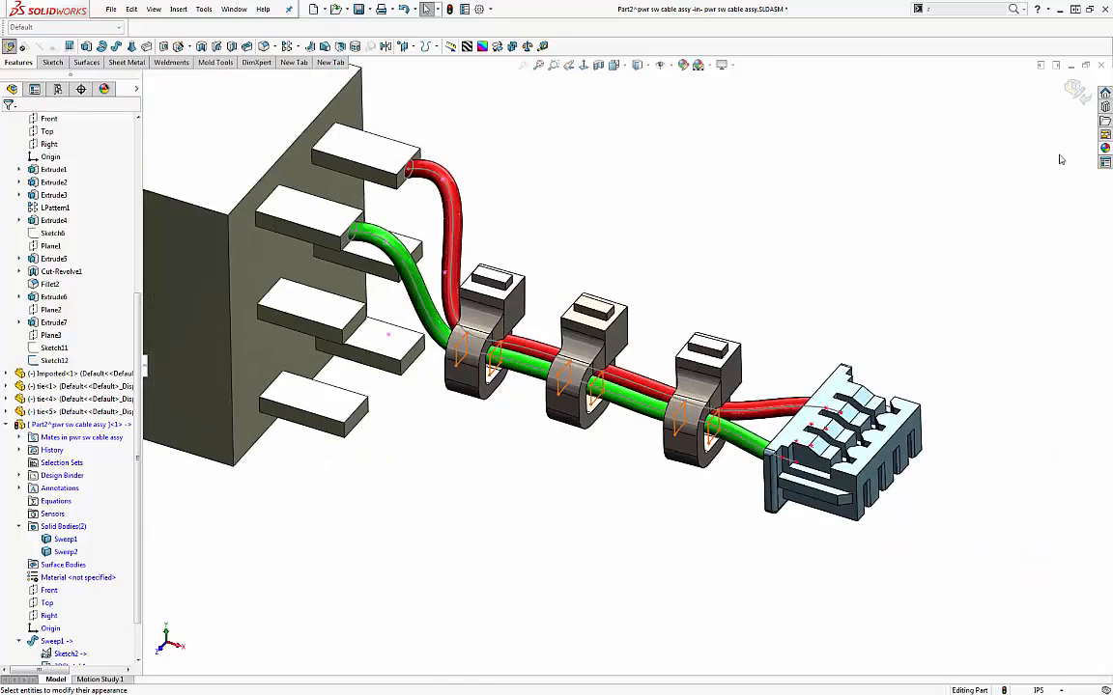
pyautogui.click(1076, 92)
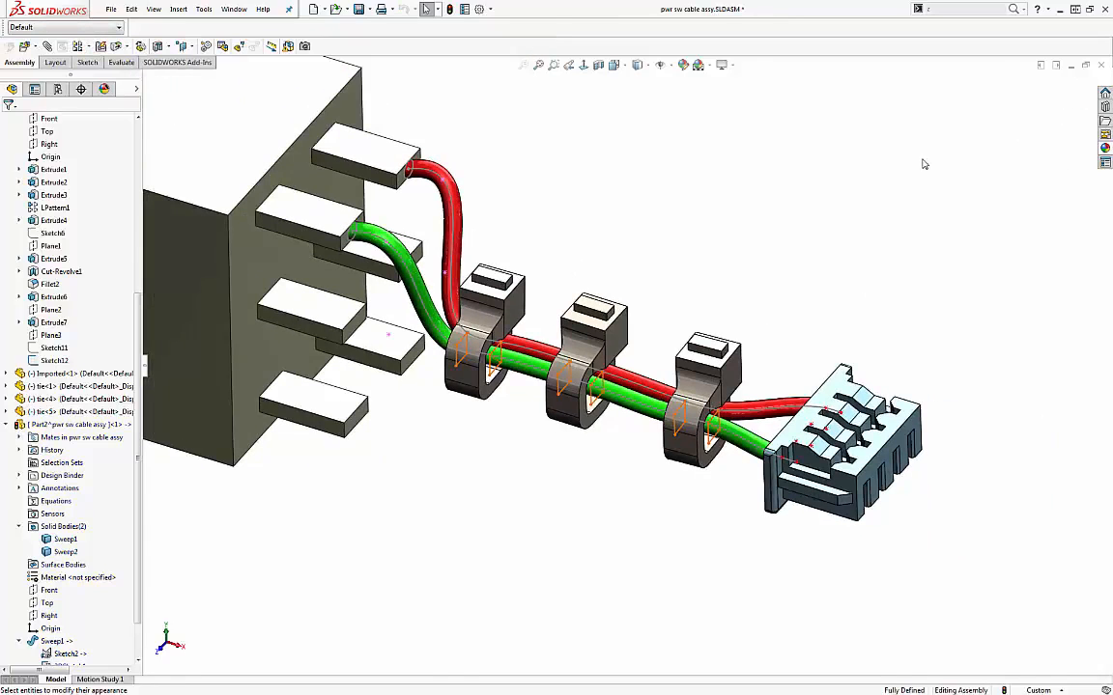
# Step: Move the connector farther away from the switch, beyond the free ends of the wires
pyautogui.scroll(3, 920, 240)
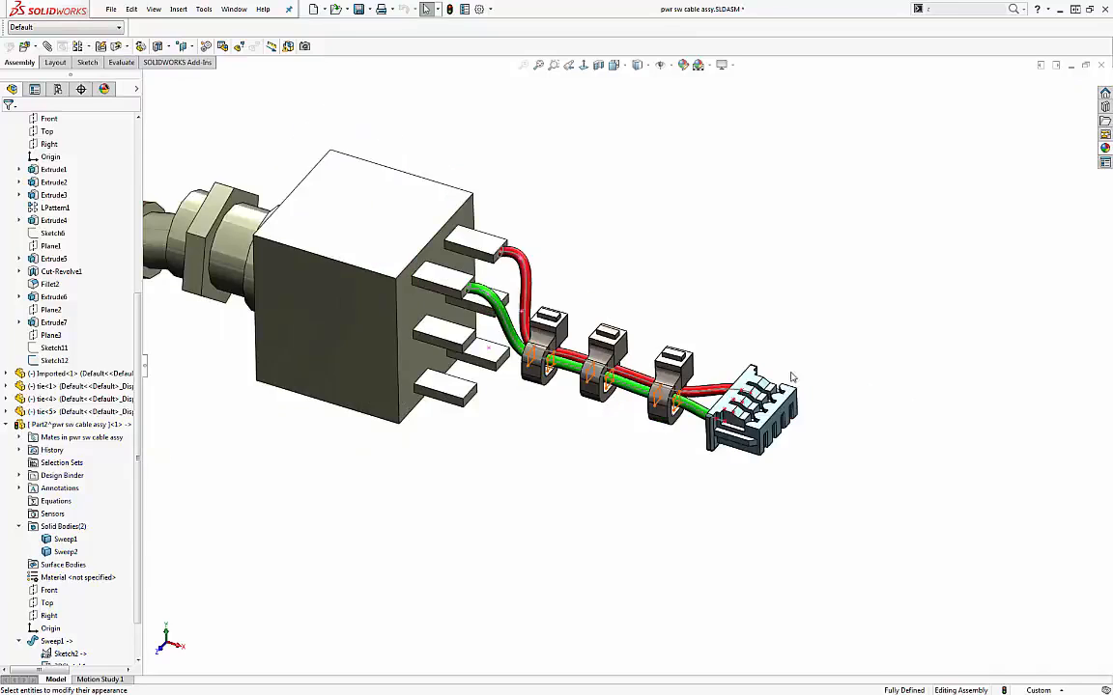
pyautogui.moveTo(792, 316); pyautogui.dragTo(807, 434, button='middle')
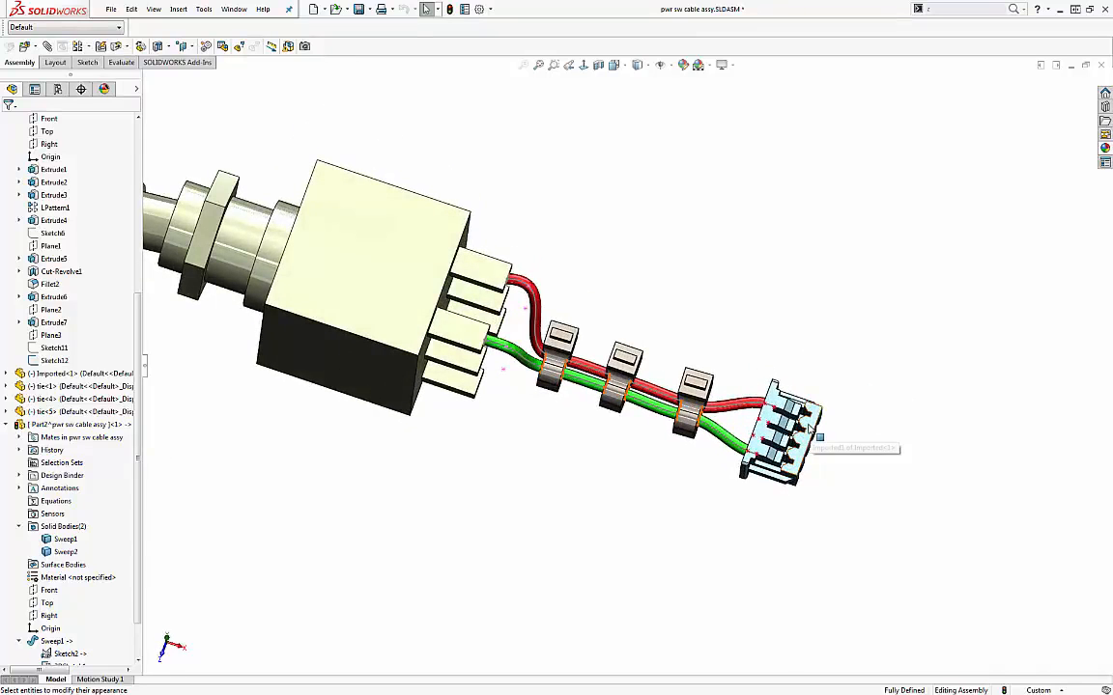
pyautogui.moveTo(817, 442); pyautogui.dragTo(985, 489)
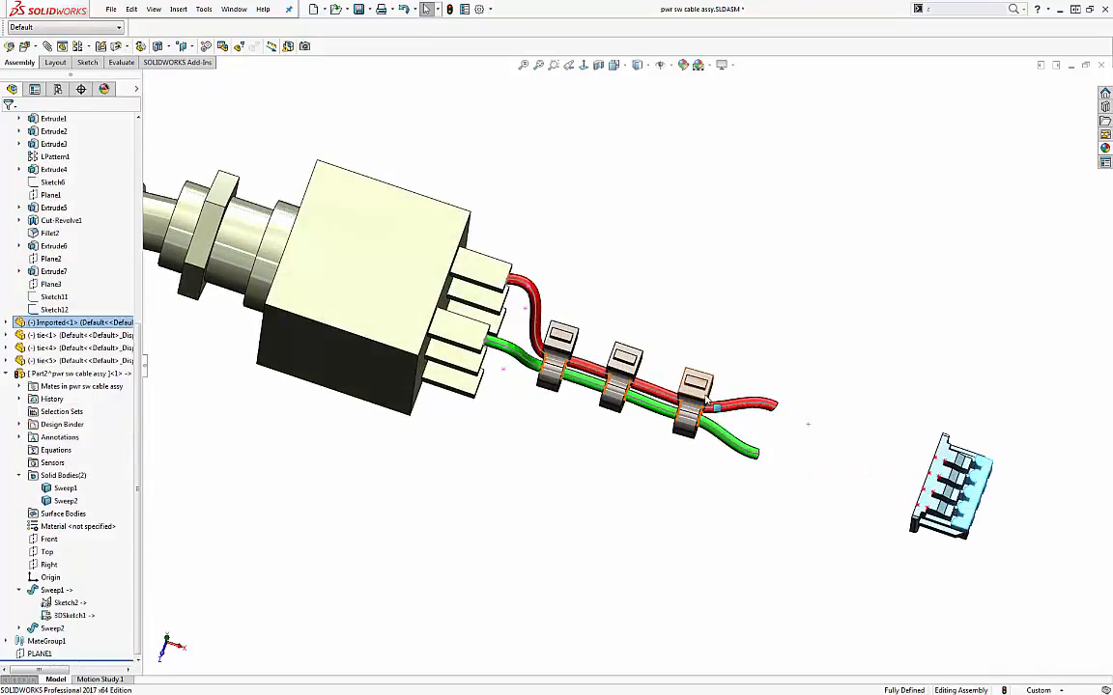
# Step: Move the three cable ties to staggered positions between the switch and connector, and rebuild the assembly to reroute both wires
pyautogui.moveTo(710, 401); pyautogui.dragTo(811, 362)
pyautogui.click(626, 382)
pyautogui.moveTo(627, 381); pyautogui.dragTo(654, 445)
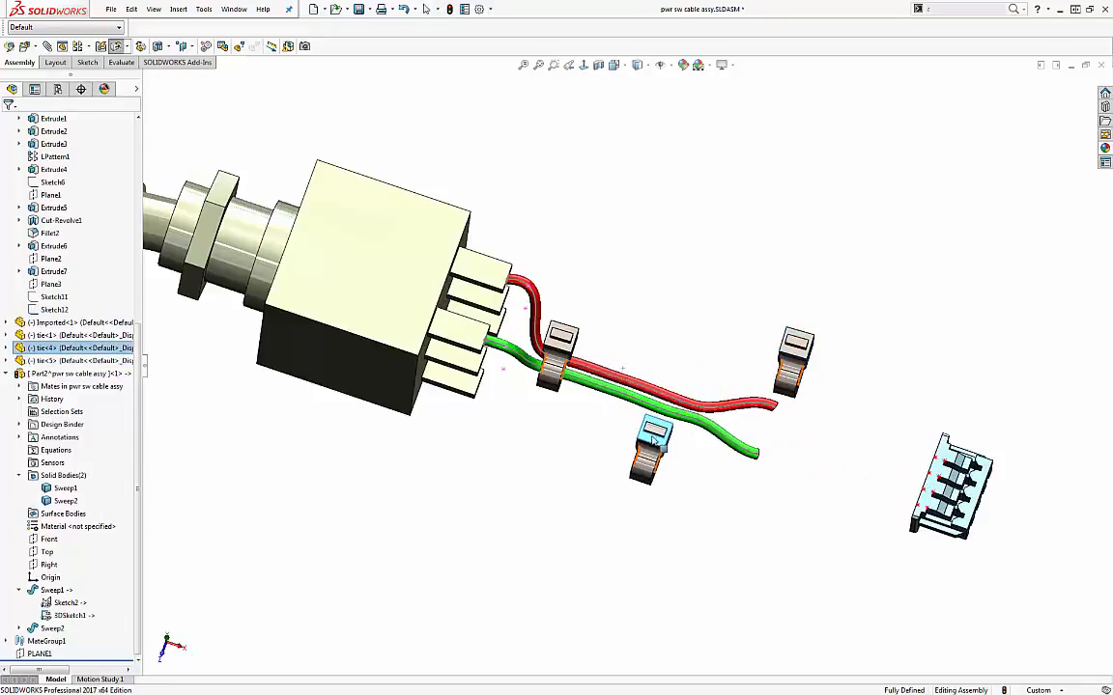
pyautogui.moveTo(573, 339); pyautogui.dragTo(632, 322)
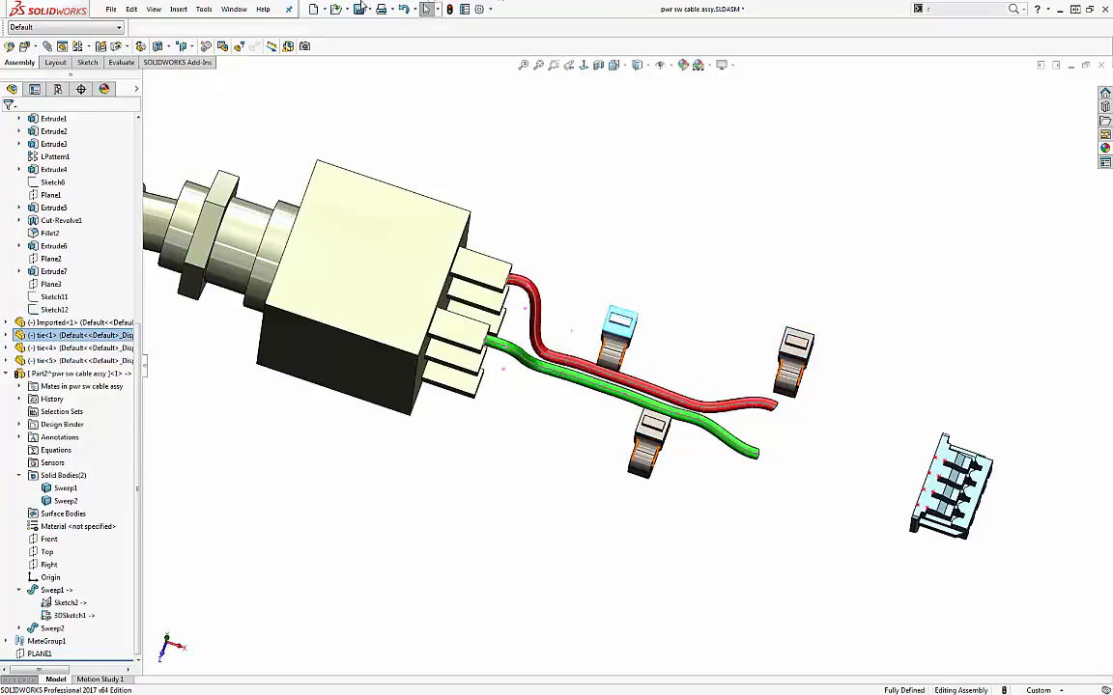
pyautogui.click(405, 9)
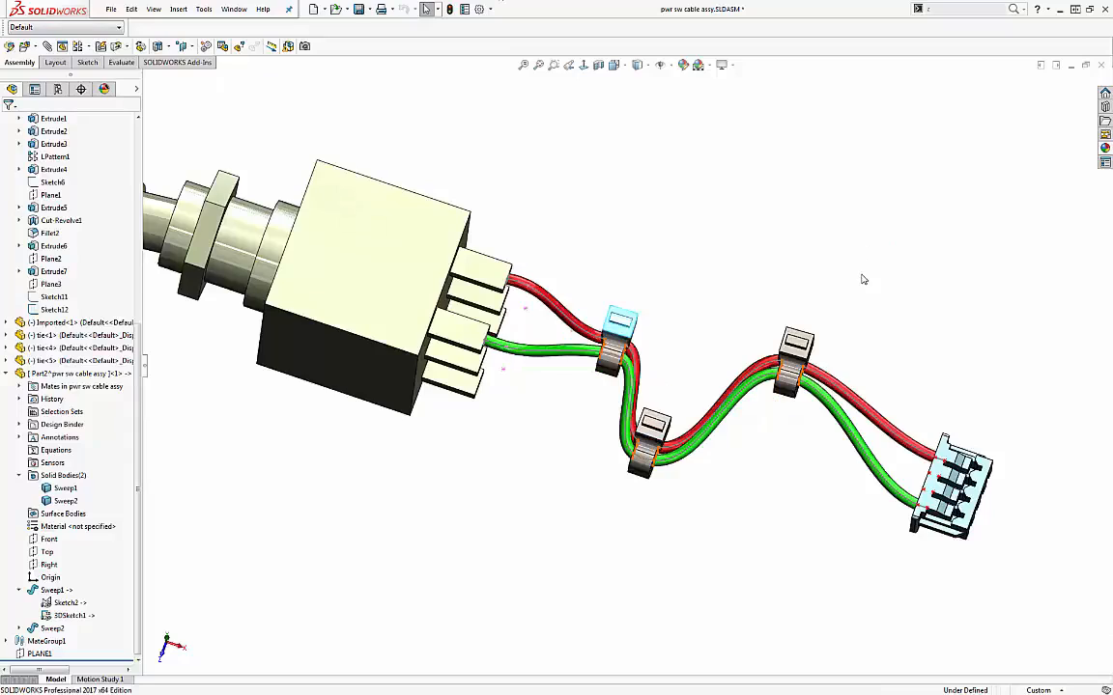
pyautogui.moveTo(862, 279); pyautogui.dragTo(896, 401, button='middle')
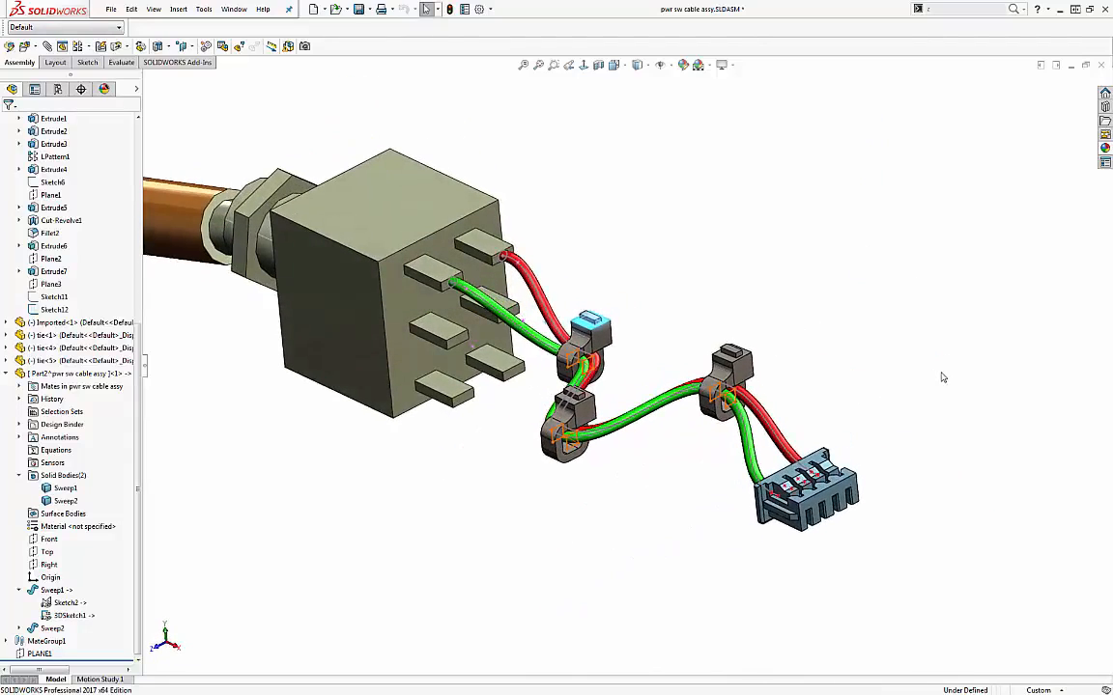